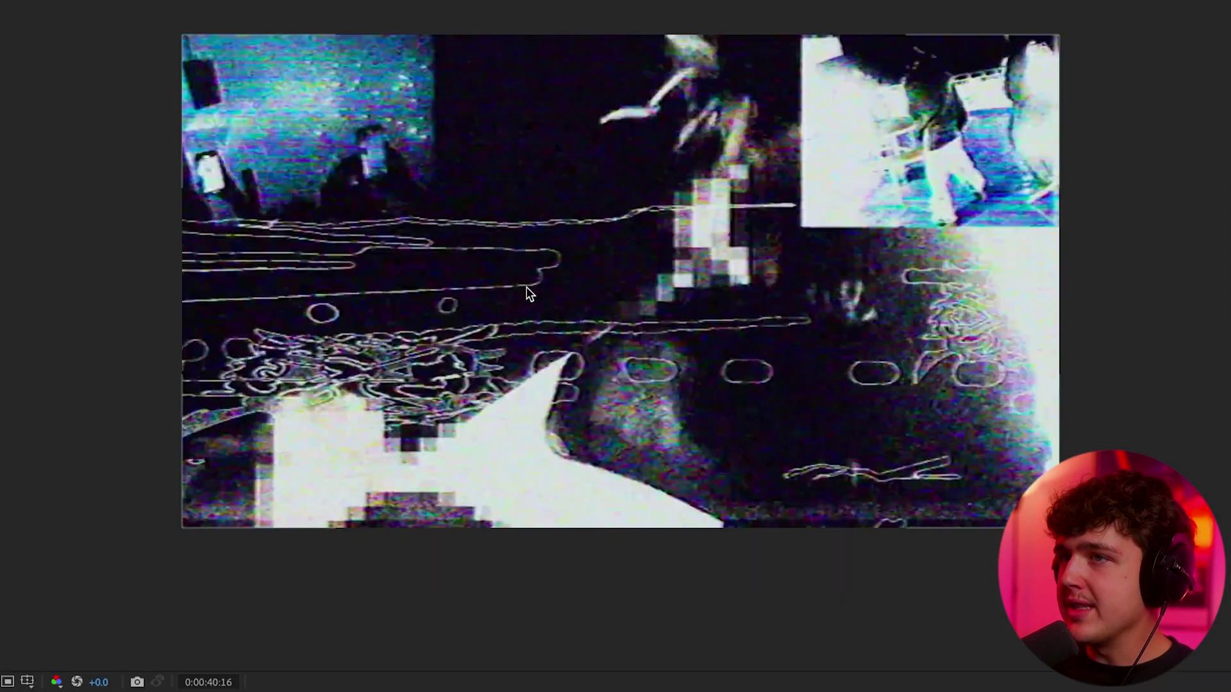
Go to 0:00:43:00 in the timeline and scale the top music-video layer up to 127.1%.
key(space)
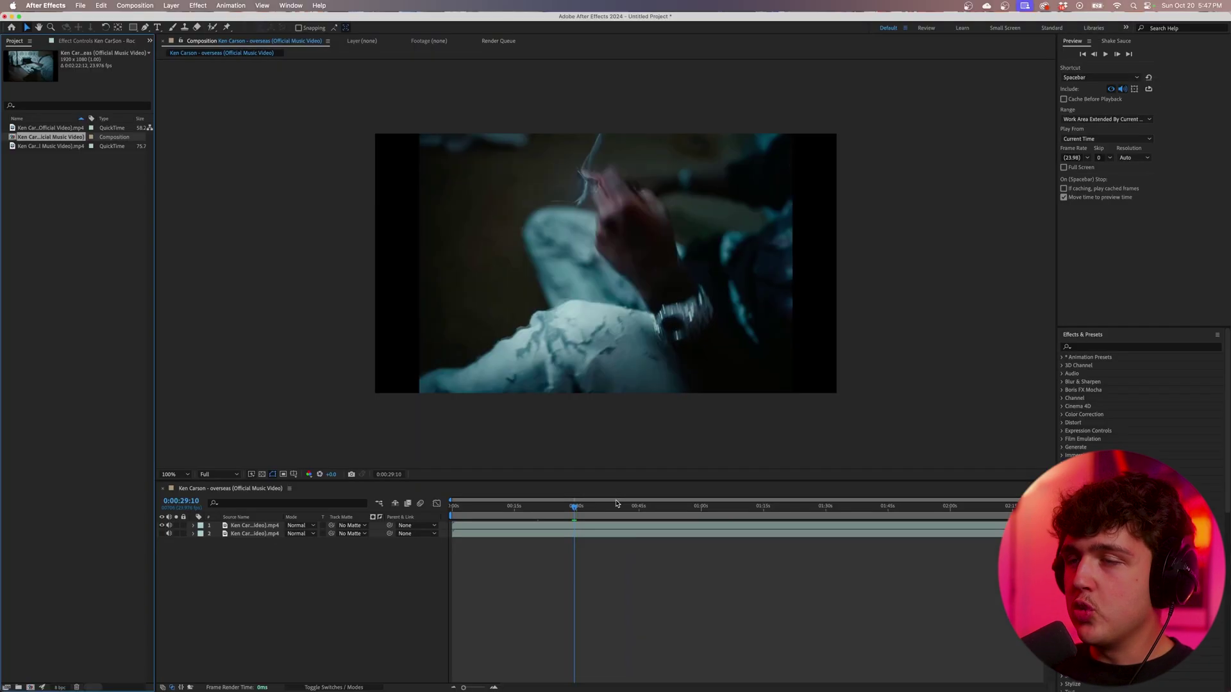
drag(605, 506, 630, 513)
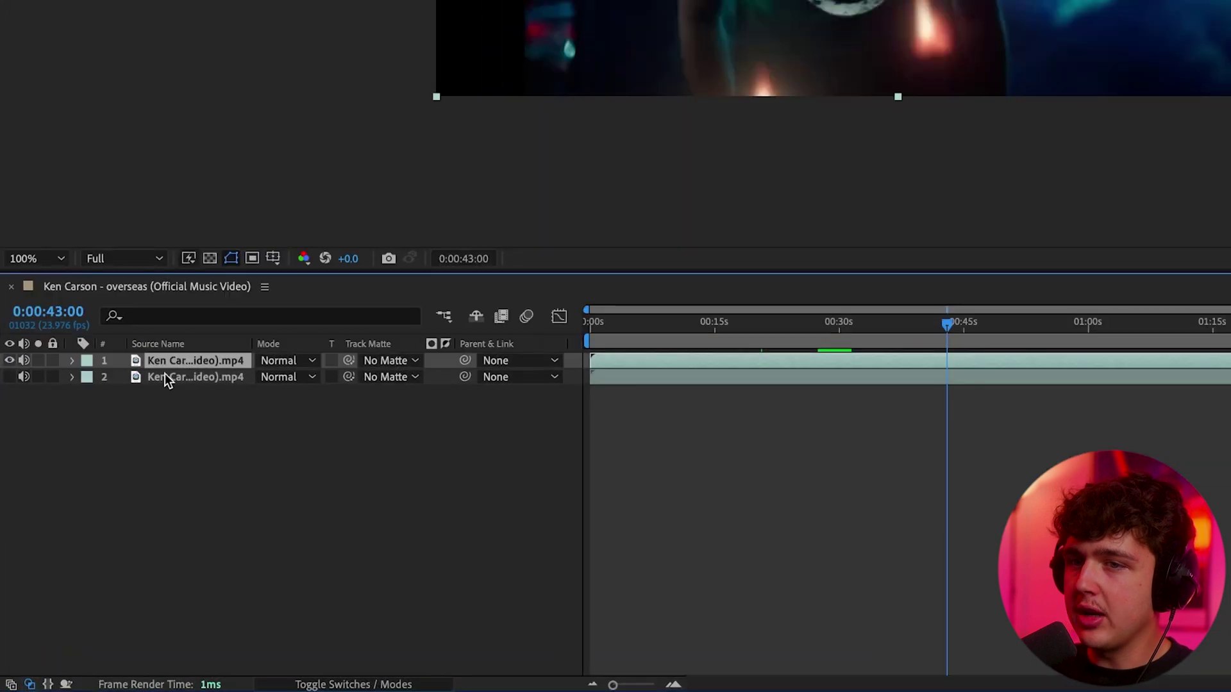
click(193, 526)
click(88, 380)
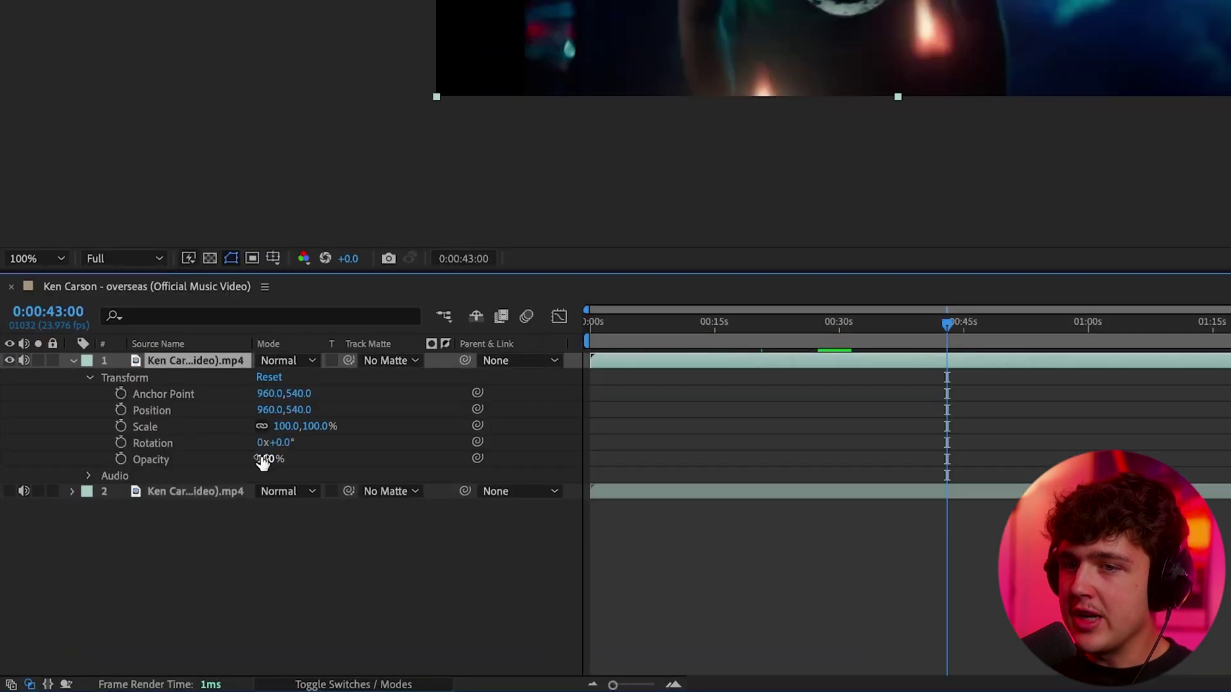
drag(281, 428, 517, 403)
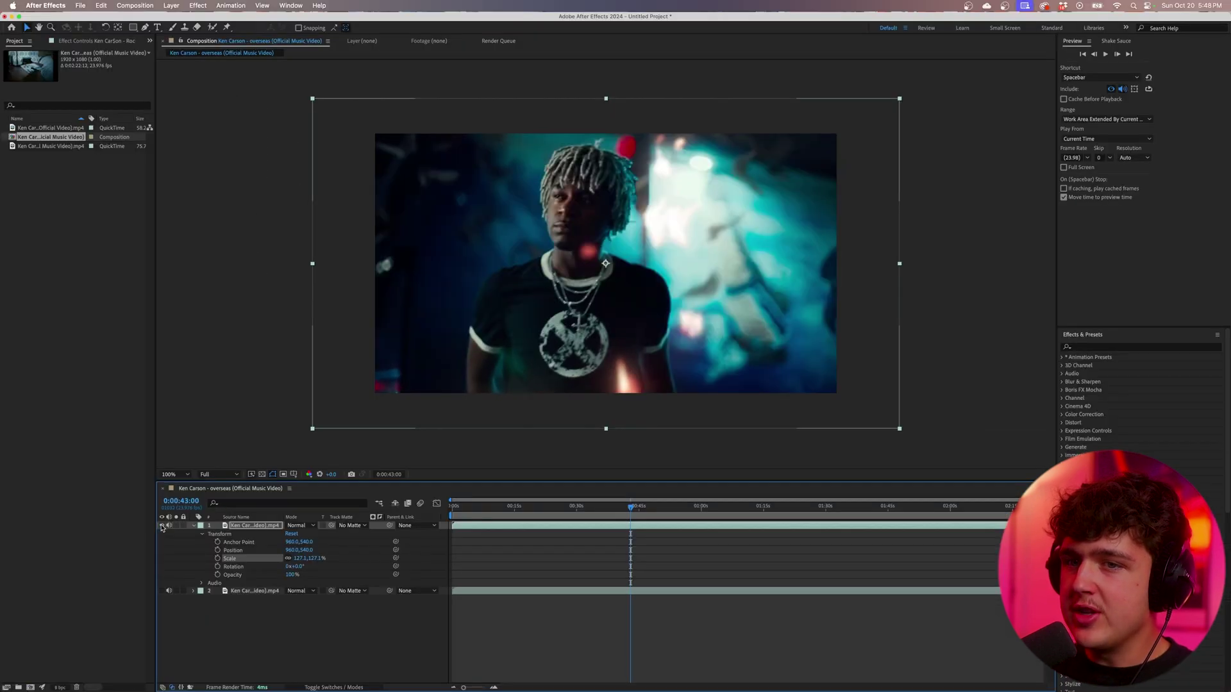
Hide the top layer and show the bottom reference layer to examine the finished effect, and turn the top layer back on.
click(161, 526)
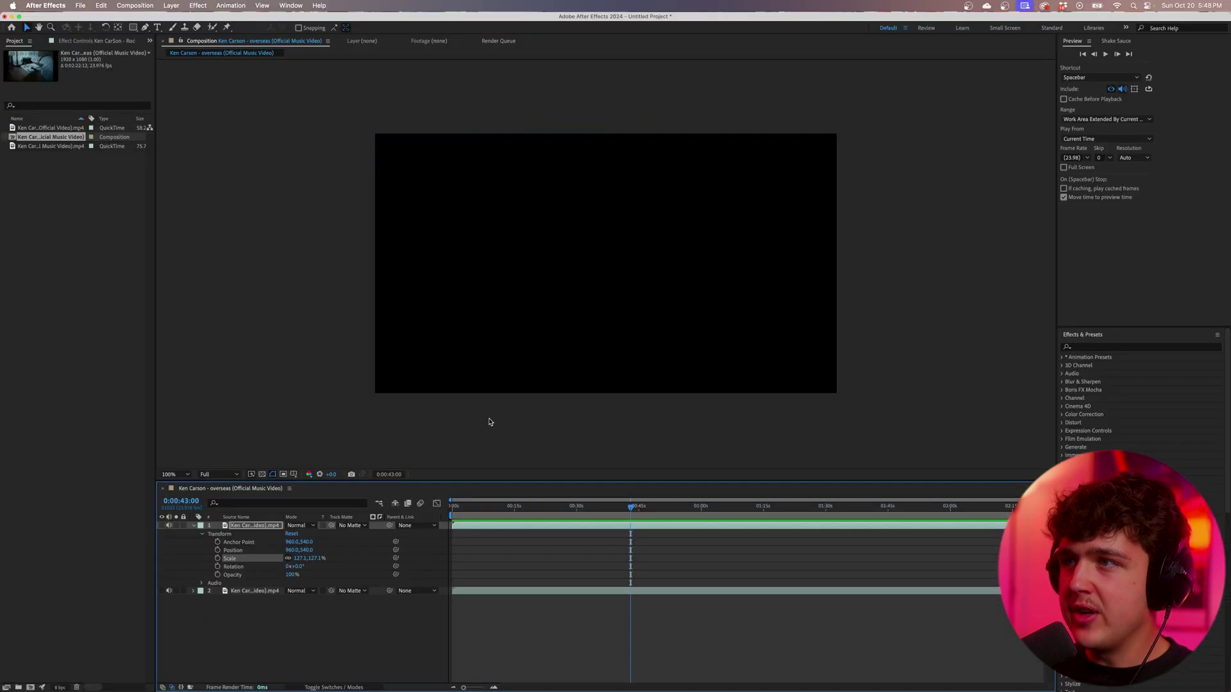
click(162, 591)
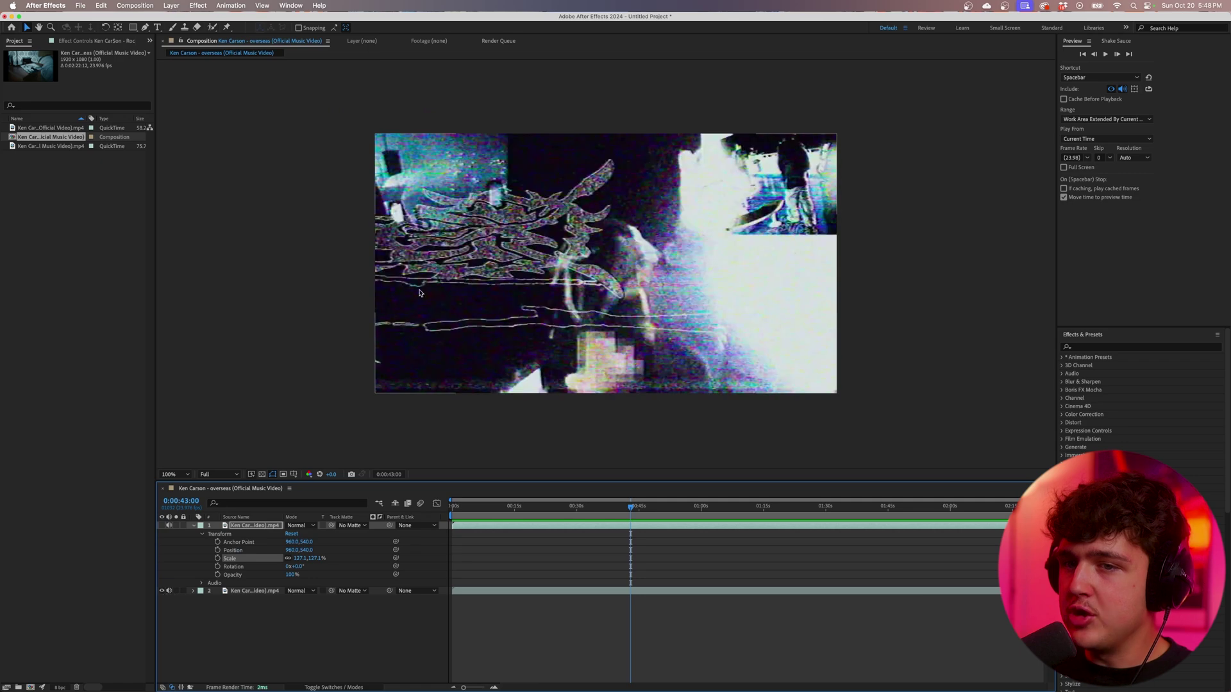
click(162, 526)
Split the top clip at 0:00:44:09 and at several further points up to 0:00:58:04 to get short segments.
drag(633, 509, 636, 510)
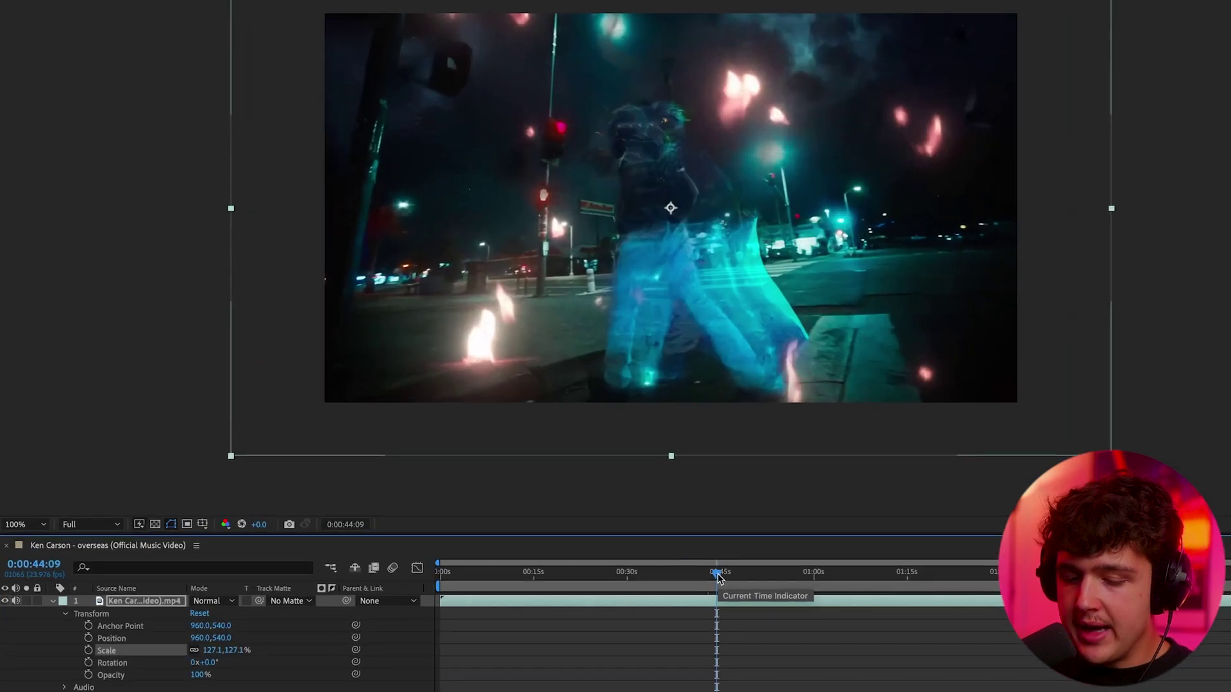
key(super+shift+d)
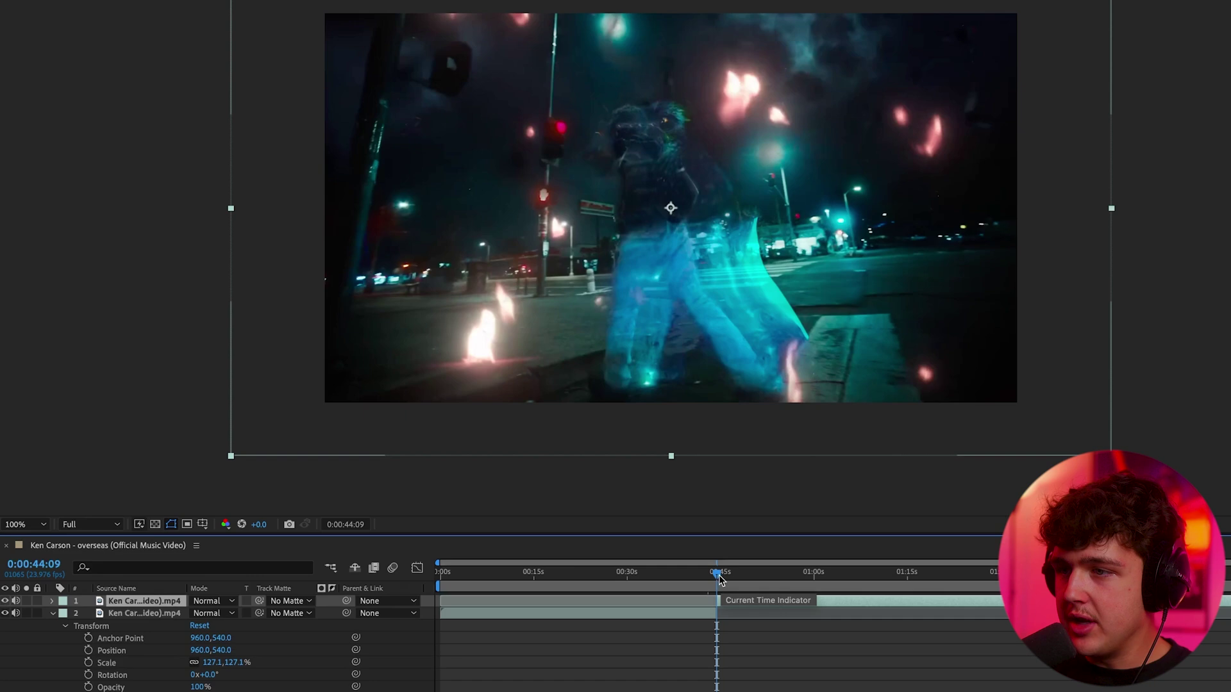
drag(719, 578, 802, 577)
key(ctrl+shift+d)
key(ctrl+shift+d)
key(ctrl+shift+d)
key(ctrl+shift+d)
Slide the short clip segments along the timeline so that they overlap at about 43 seconds.
click(714, 651)
drag(709, 652, 714, 623)
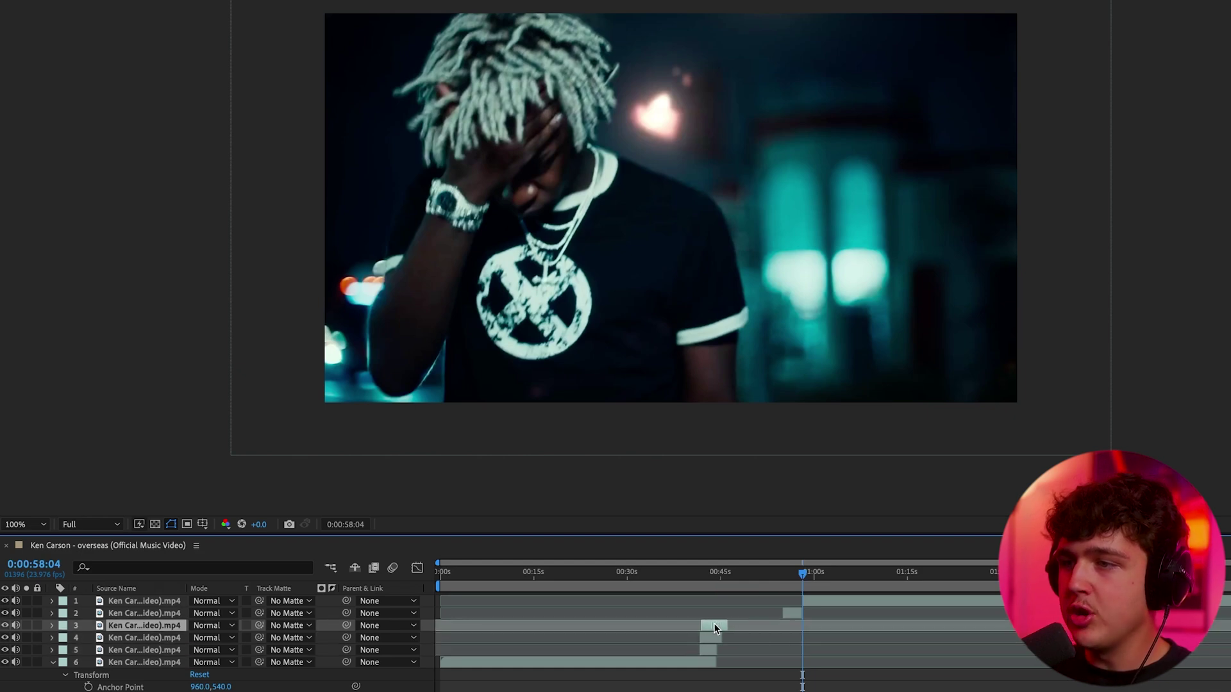
drag(794, 614, 706, 618)
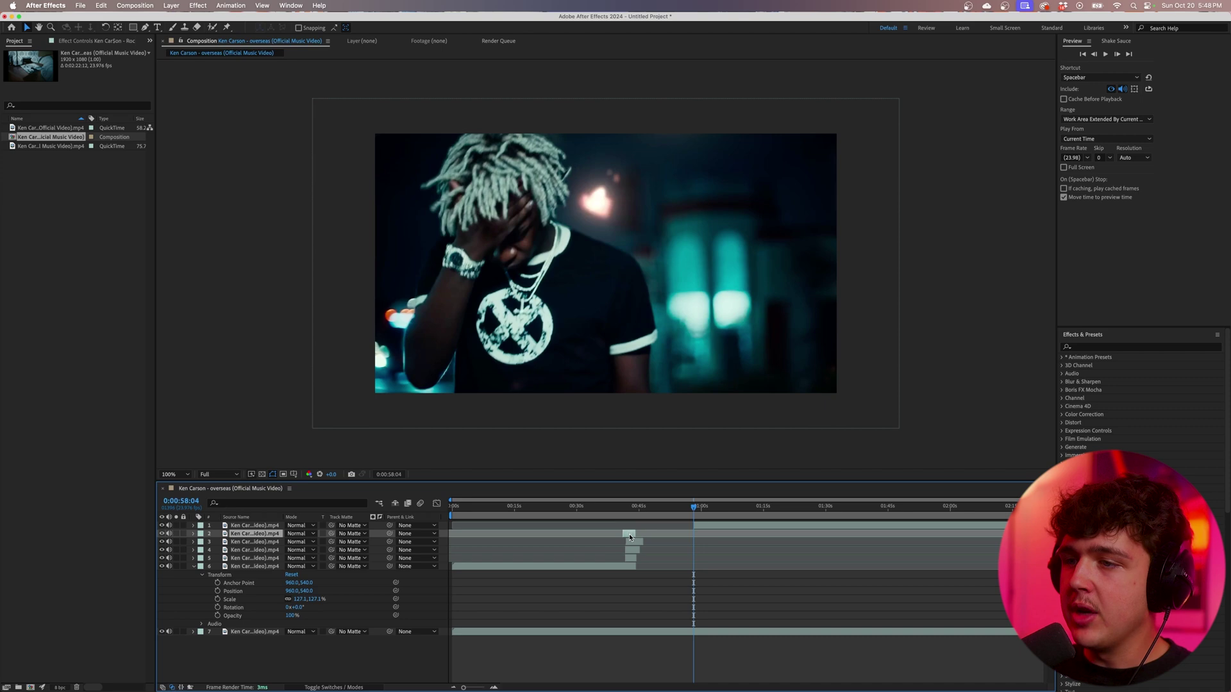
Scale the layer 2 segment down to about 32.1% and place it in the upper-right area of the frame.
key(i)
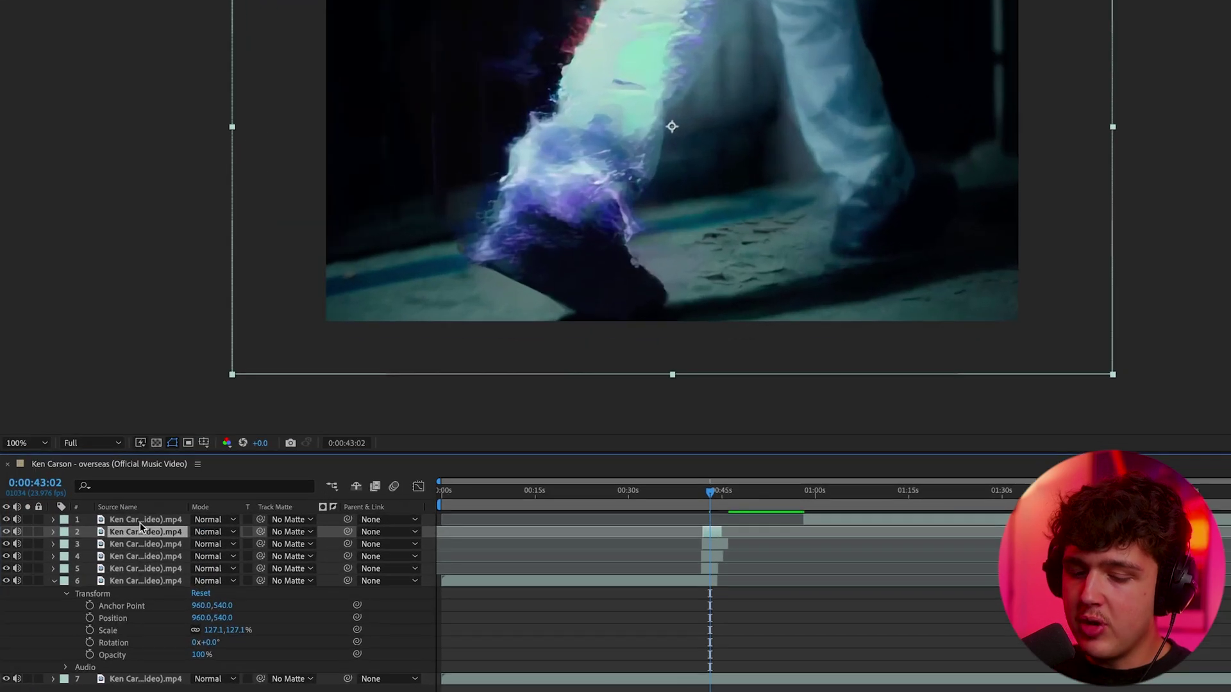
key(s)
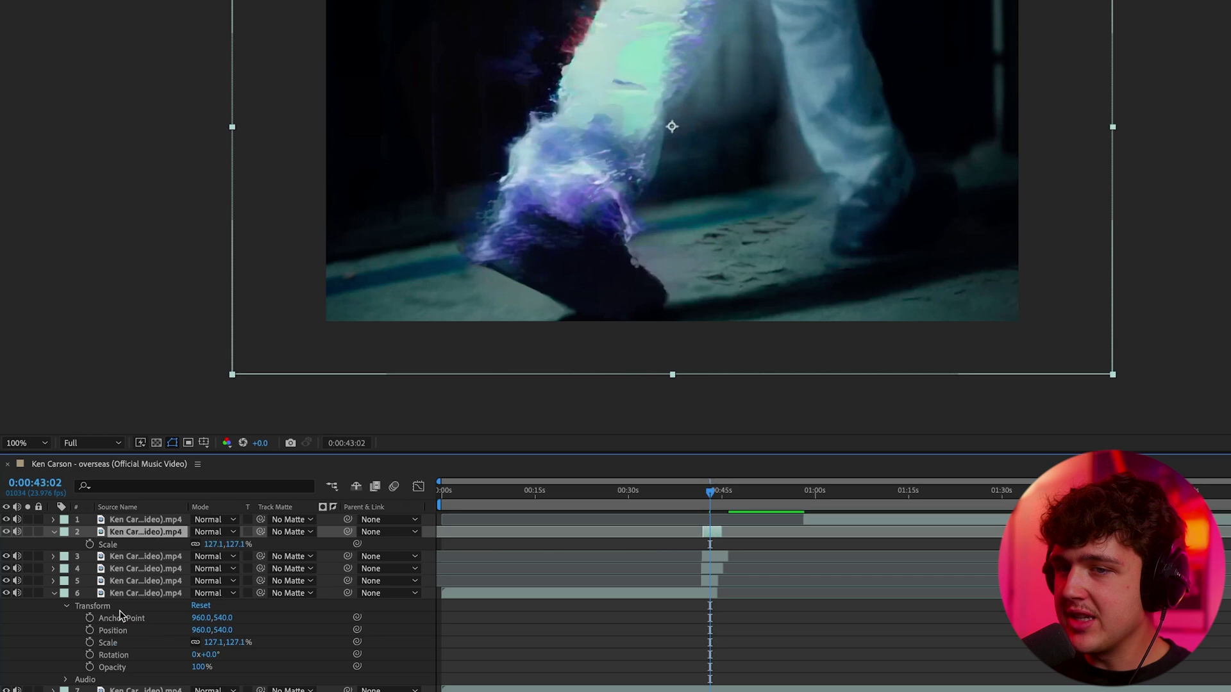
click(55, 594)
drag(215, 544, 126, 545)
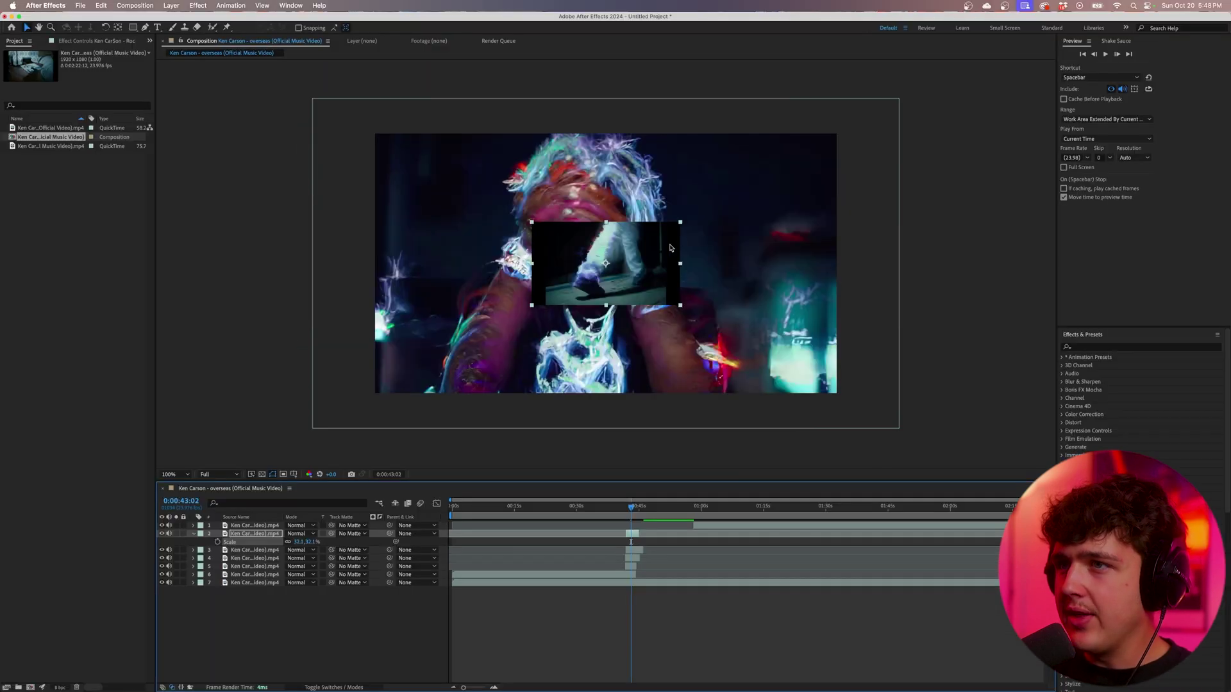
drag(640, 263, 778, 206)
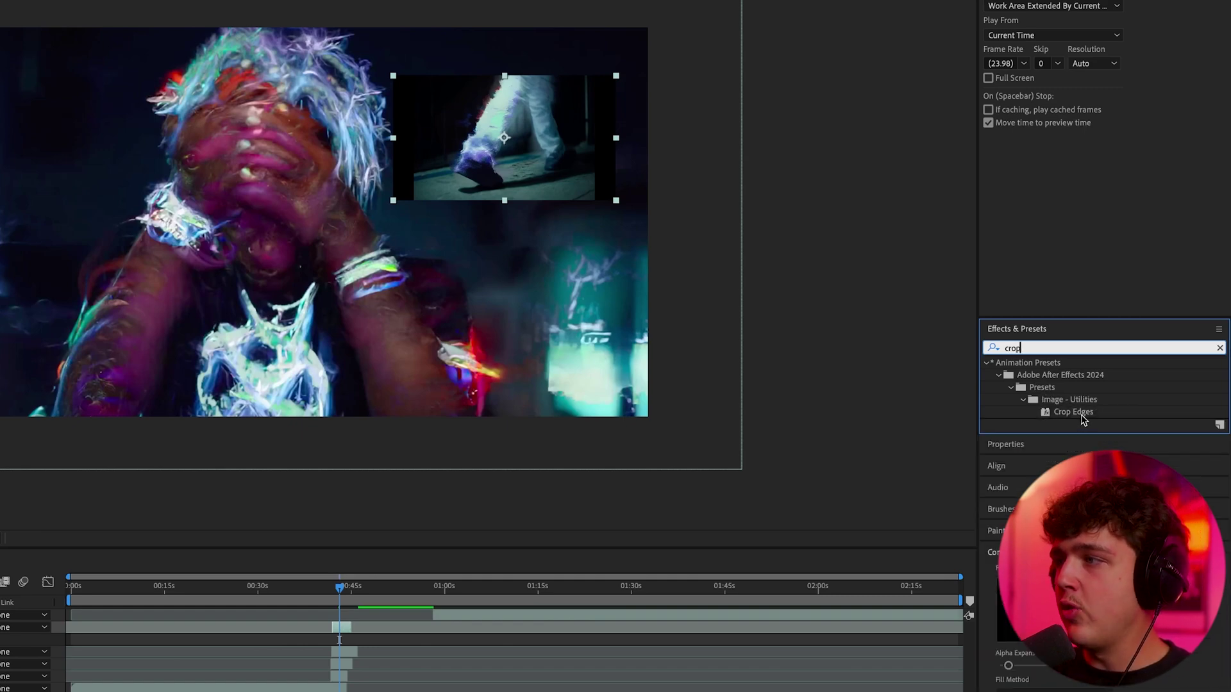
Apply the Crop Edges preset to the small clip without its master control, with all four side crops at 0%.
drag(1086, 418, 350, 634)
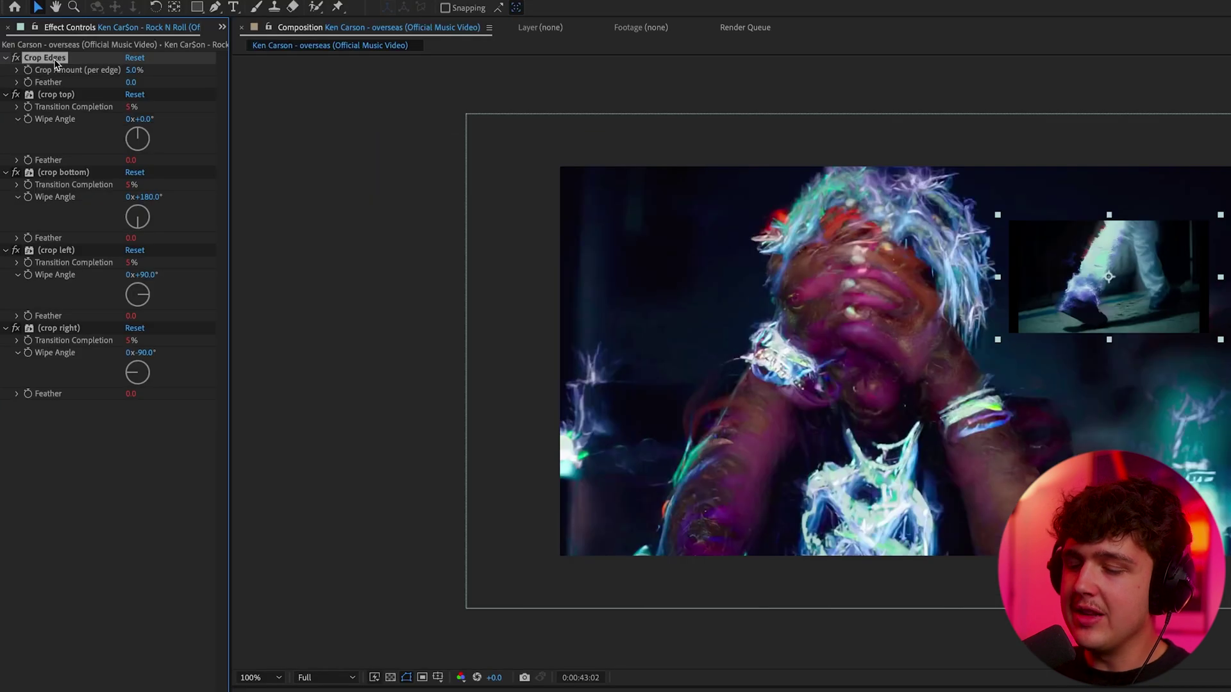
key(Delete)
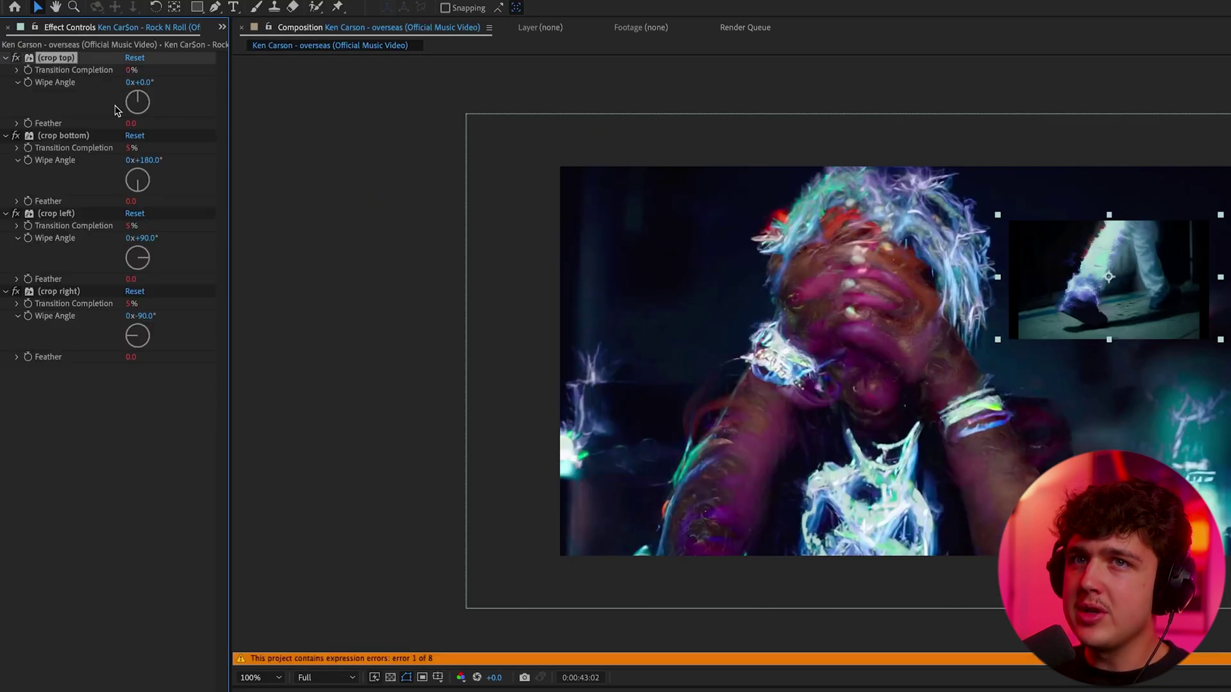
click(126, 137)
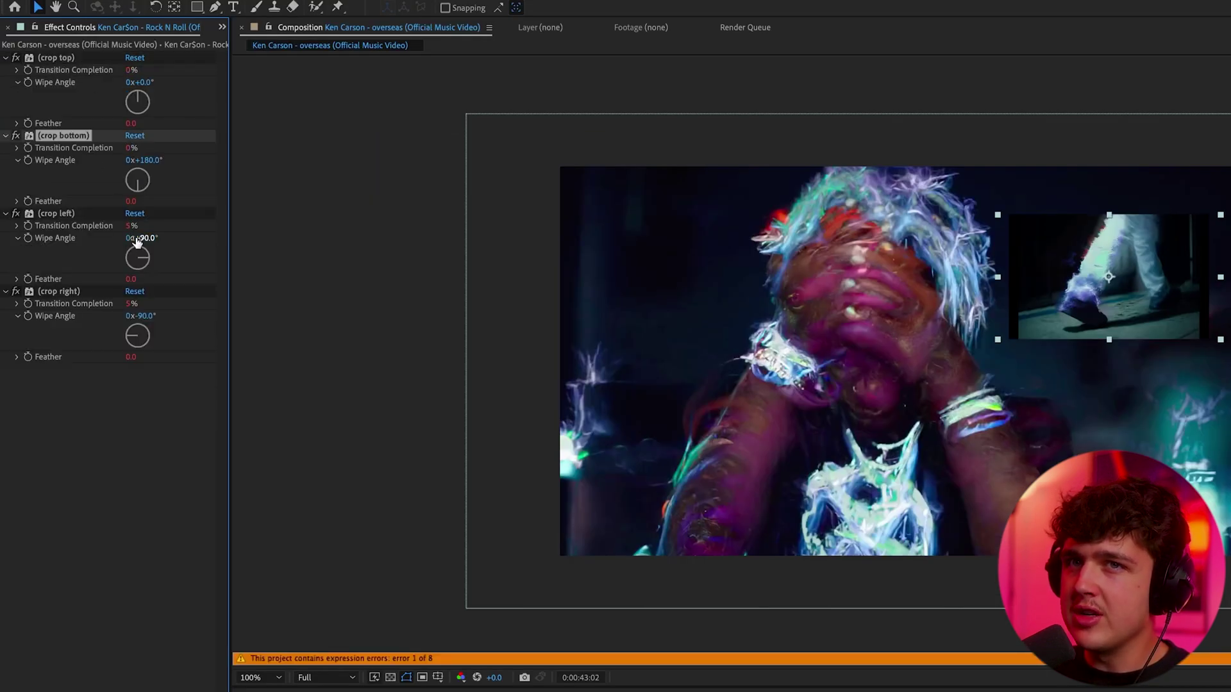
drag(131, 226, 96, 227)
drag(129, 306, 70, 299)
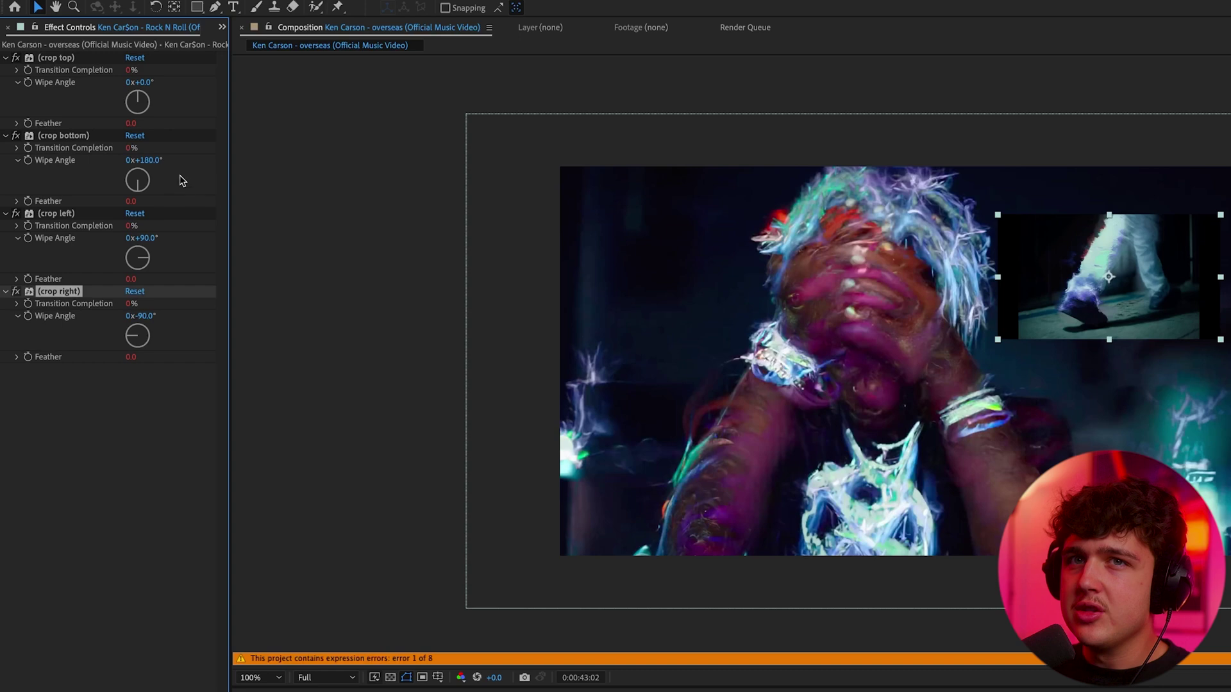
Crop the small clip's left and right edges by 9% and shift it slightly toward the frame's upper-right corner.
drag(130, 226, 210, 239)
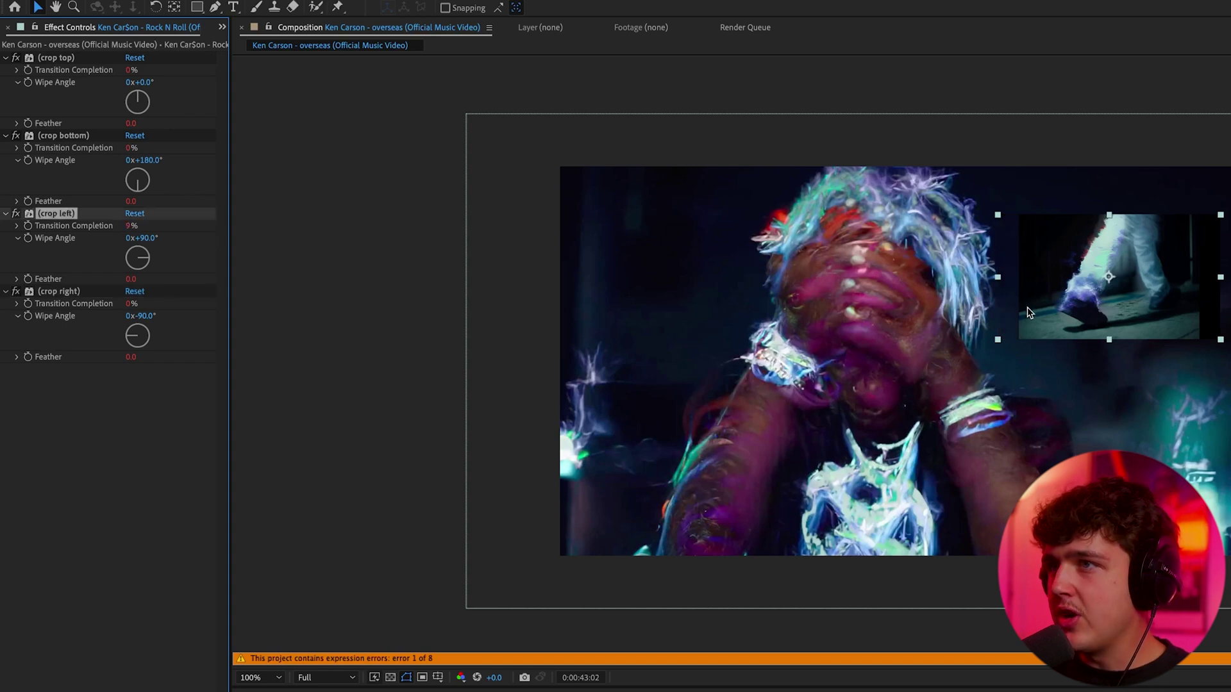
drag(131, 304, 158, 303)
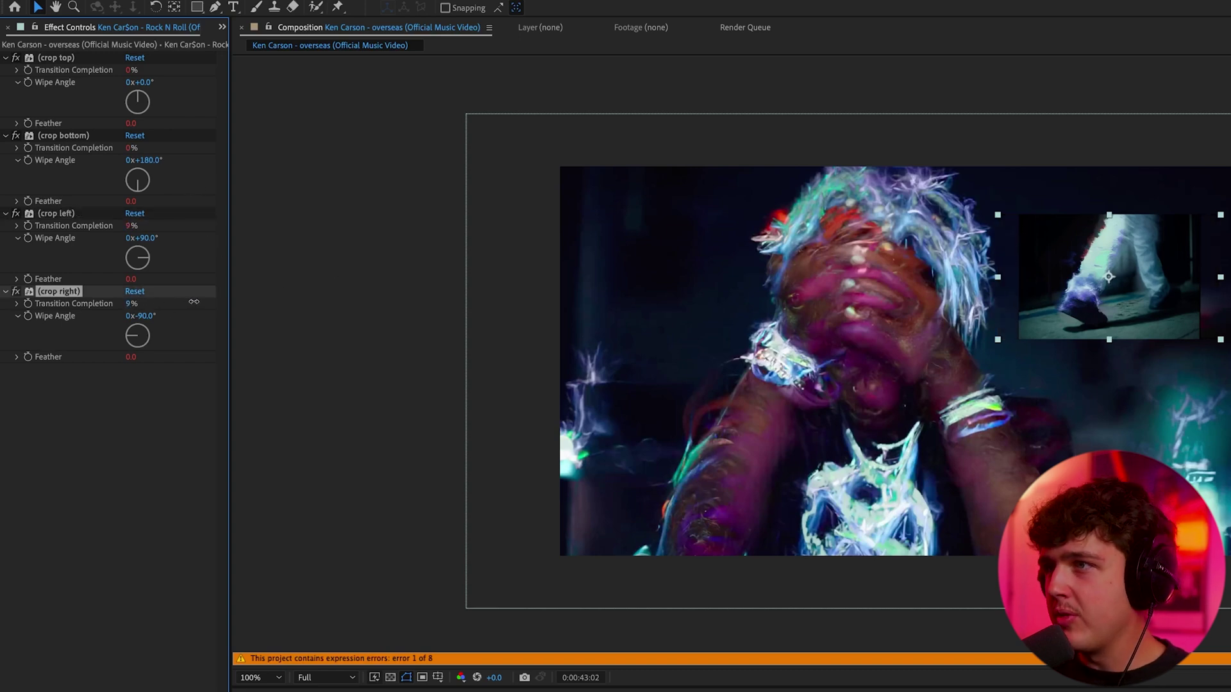
drag(1109, 277, 1131, 259)
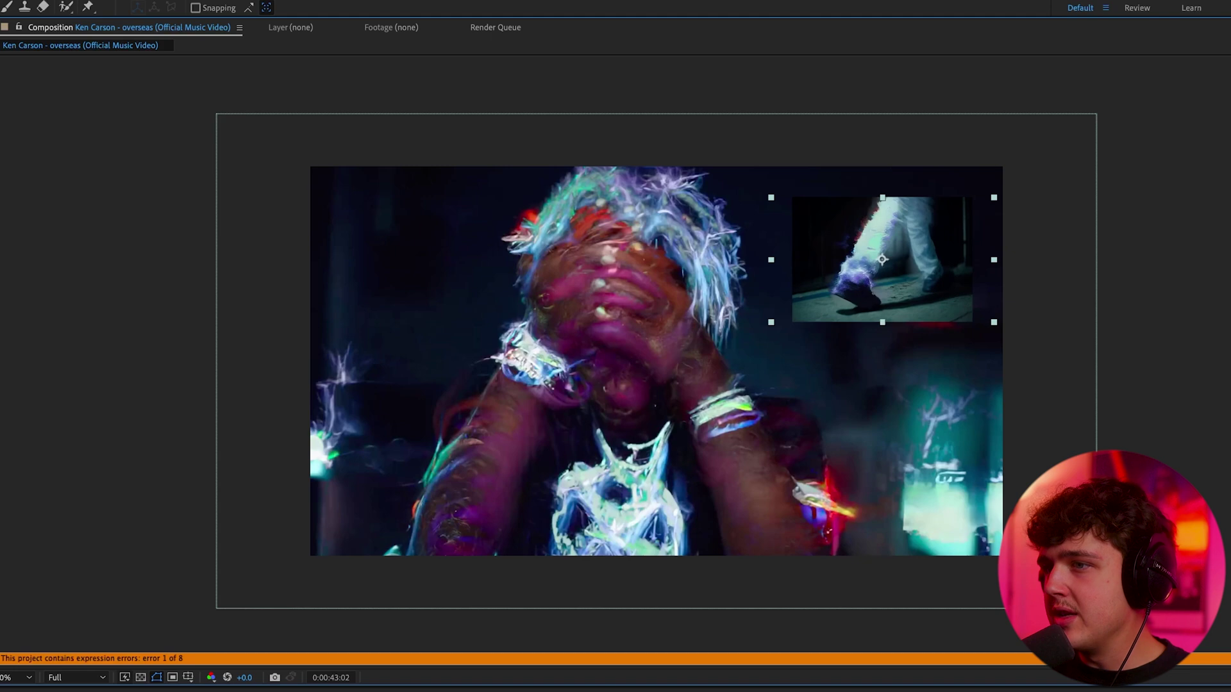
Go to 0:00:43:05 and shift the lower-left small clip slightly toward the frame's left edge.
drag(631, 507, 632, 507)
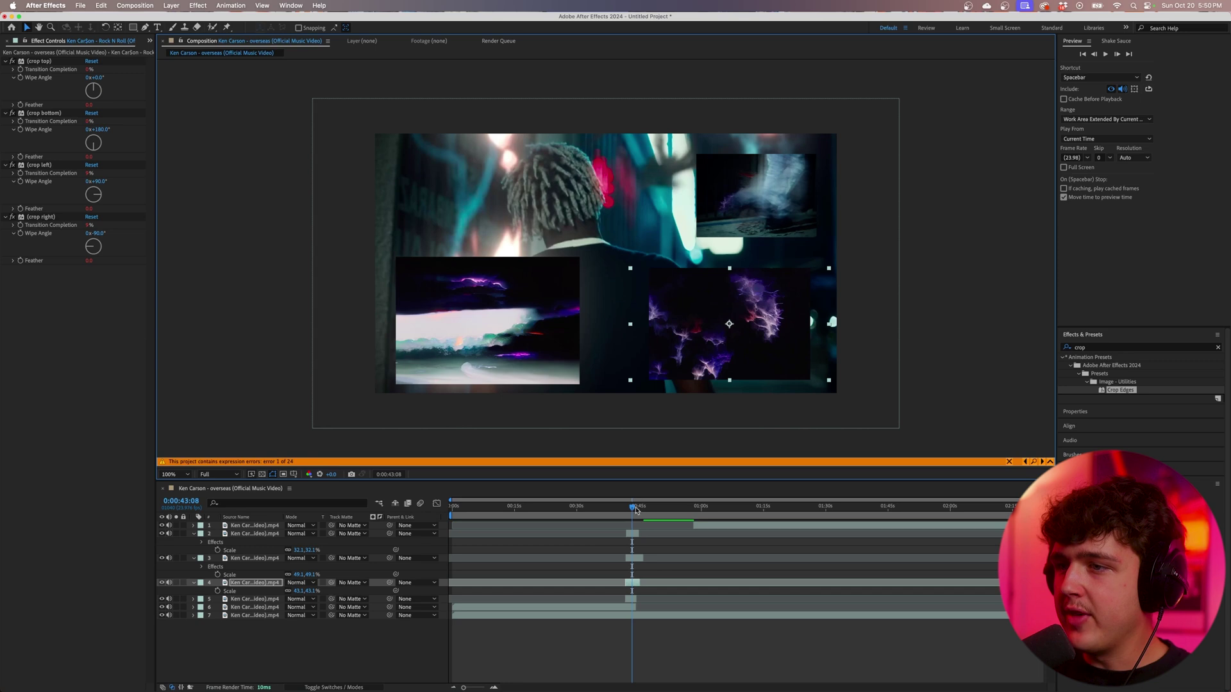
drag(635, 510, 631, 511)
drag(529, 321, 517, 322)
Add a new adjustment layer above all the clips in the composition.
click(273, 651)
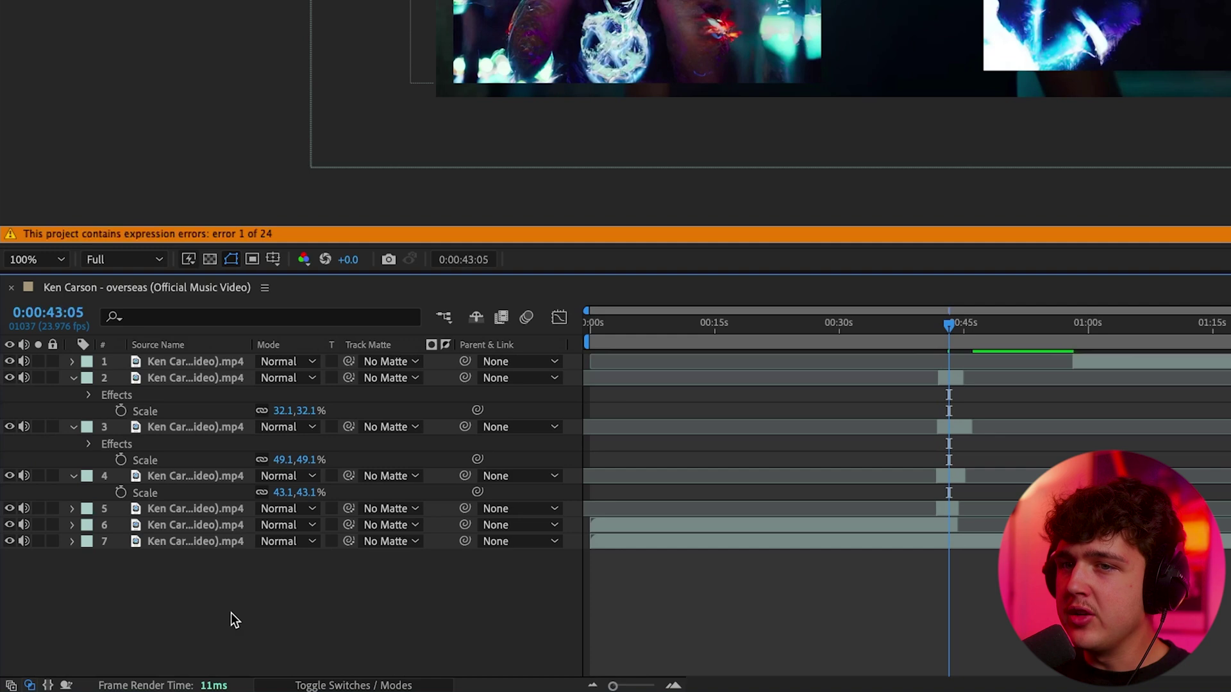
right_click(230, 617)
mouse_move(299, 444)
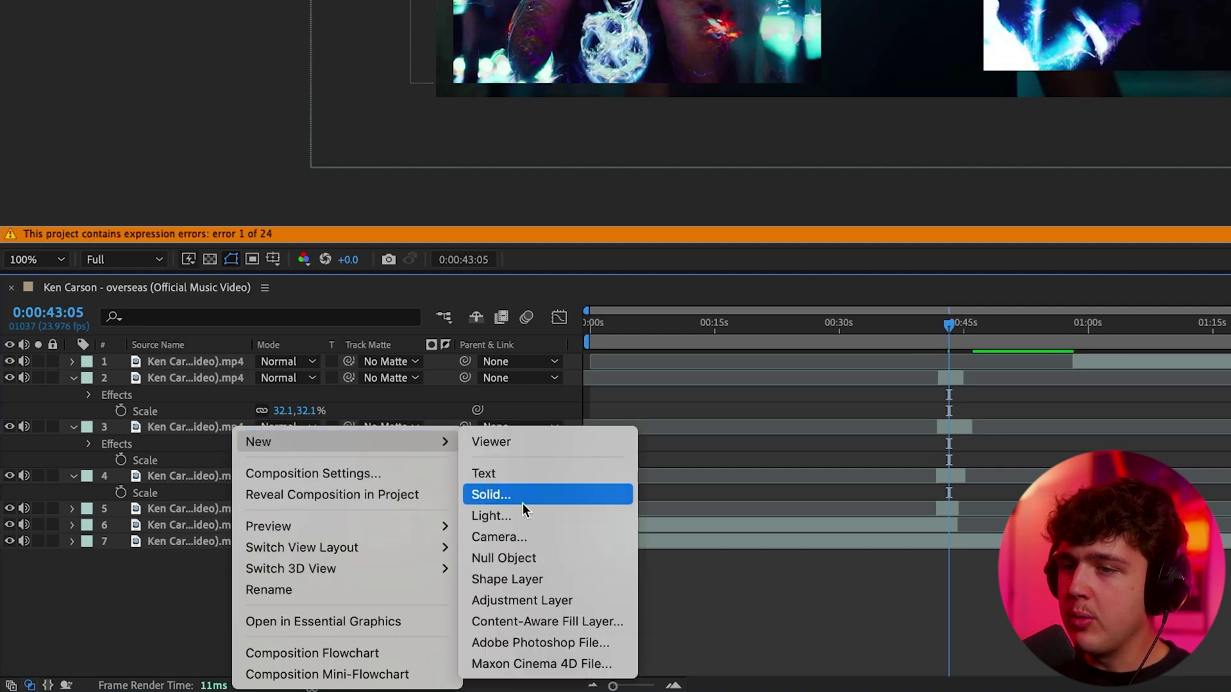
click(544, 600)
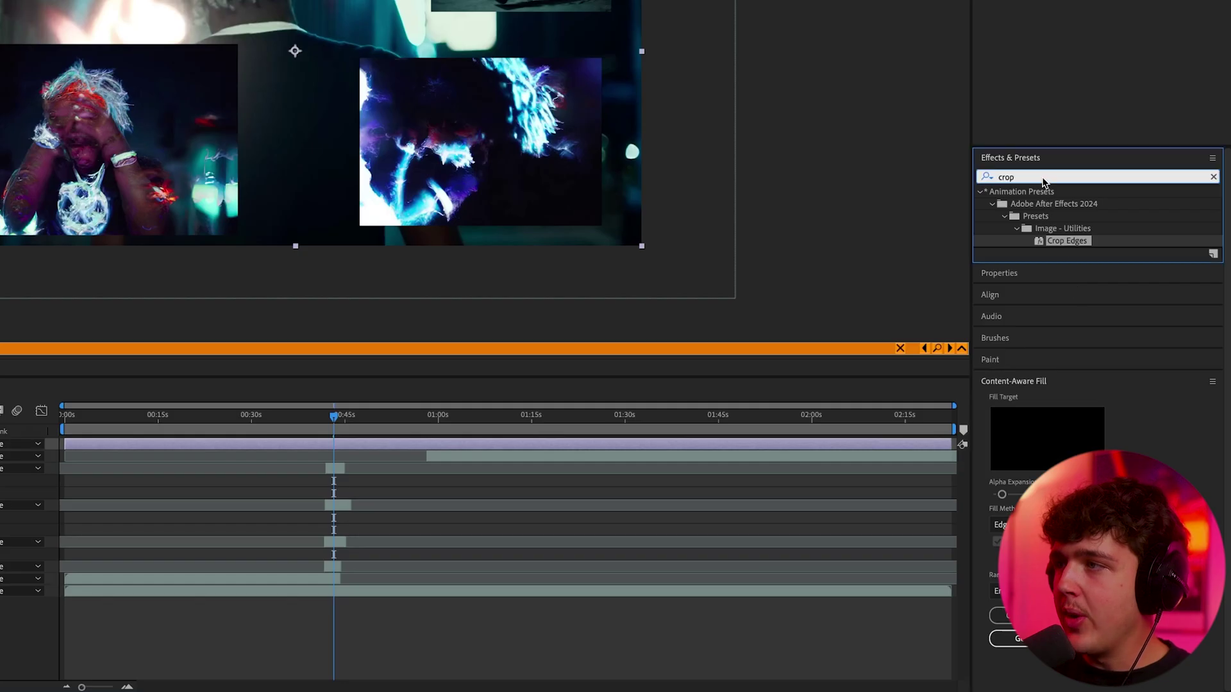
Search the effects for "ntsc" and apply the NTSC-rs effect to the adjustment layer.
double_click(1005, 177)
text(ntsc)
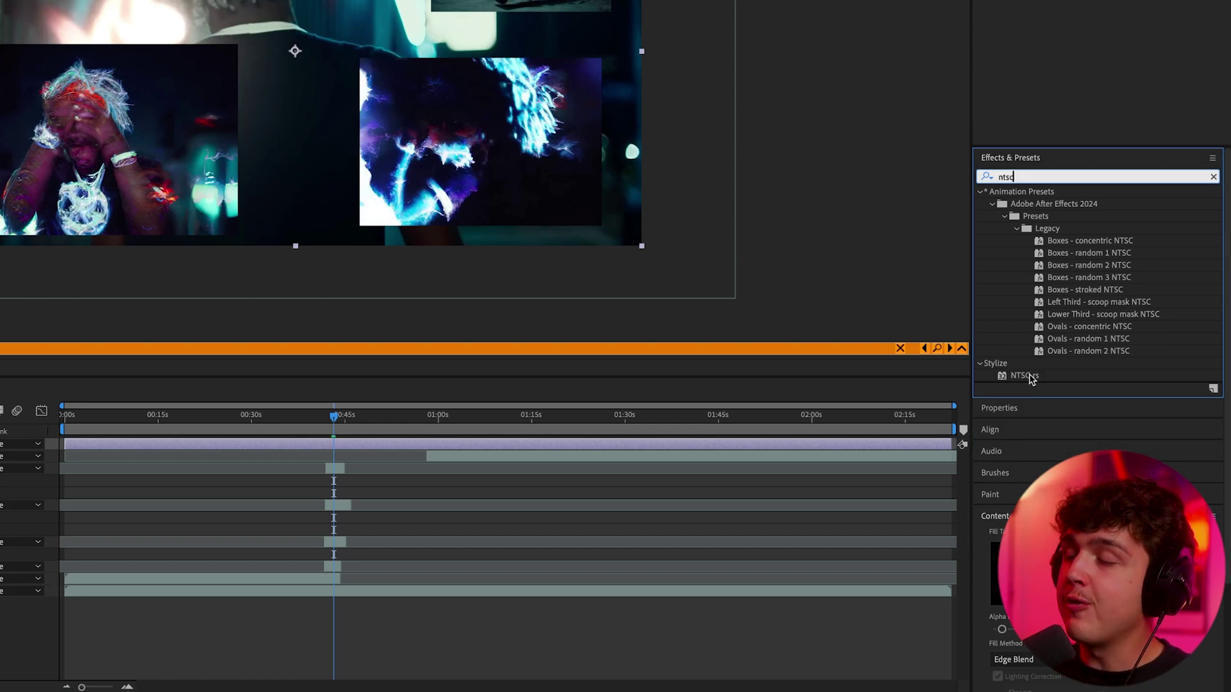
drag(1029, 376, 148, 446)
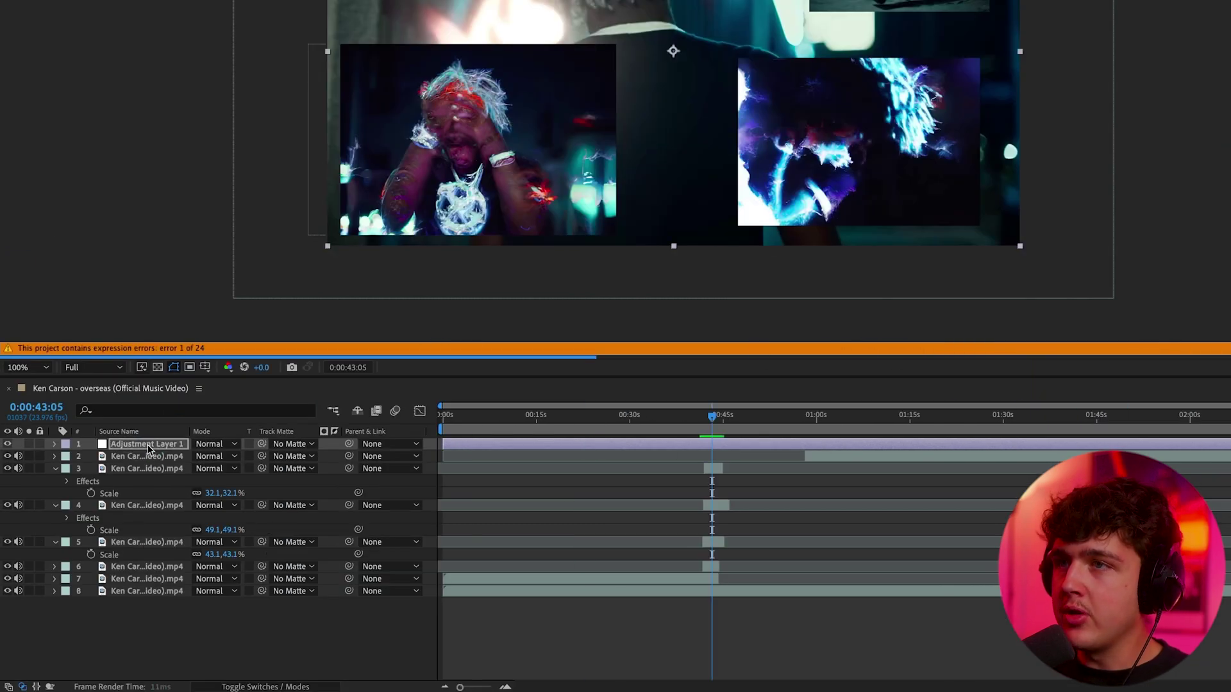
Examine the lower-left clip up close with the NTSC-rs effect switched off and back on.
scroll(568, 337, up, 2)
drag(545, 354, 930, 75)
drag(563, 268, 594, 269)
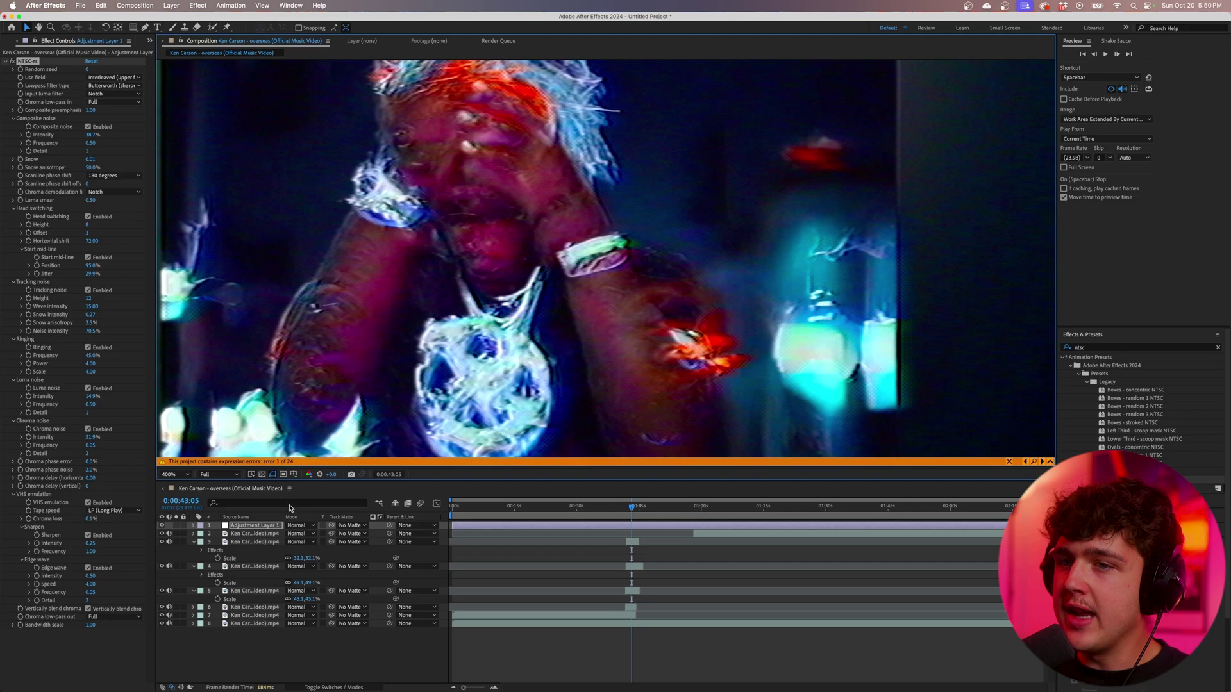
click(12, 62)
click(12, 62)
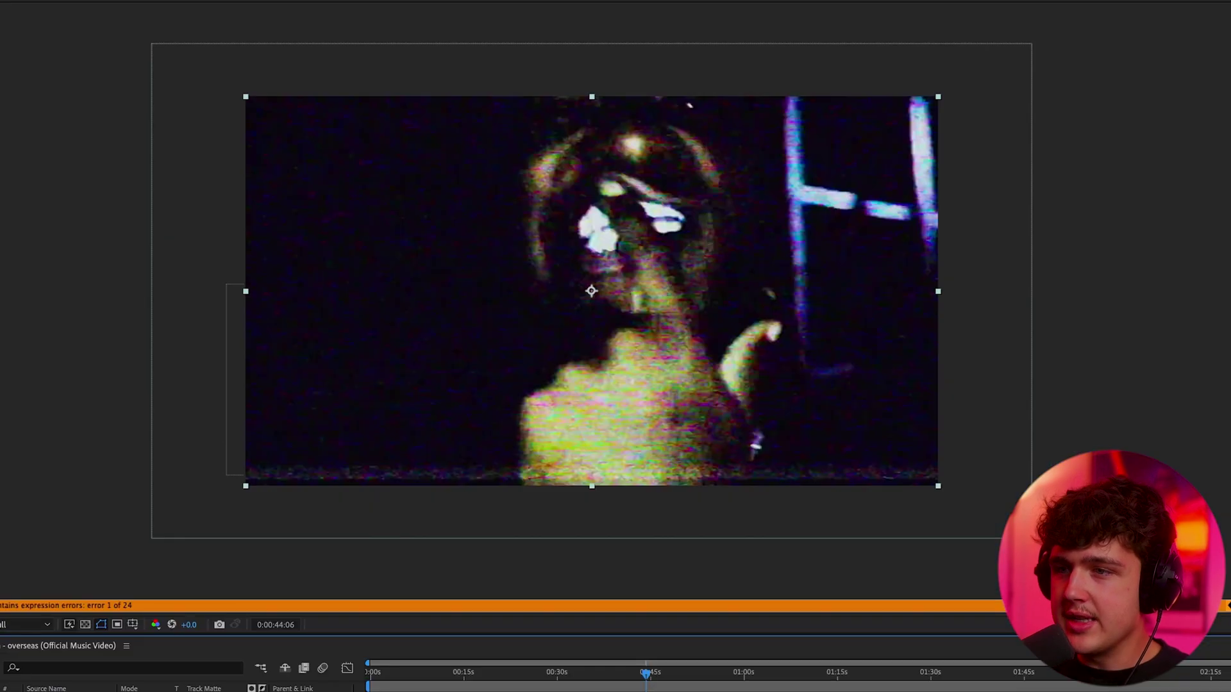
Go to 0:00:43:22 and set the NTSC-rs composite noise intensity on the adjustment layer to 100%.
drag(647, 675, 645, 675)
key(ctrl+alt+shift+v)
key(ctrl+alt+shift+v)
key(ctrl+alt+shift+v)
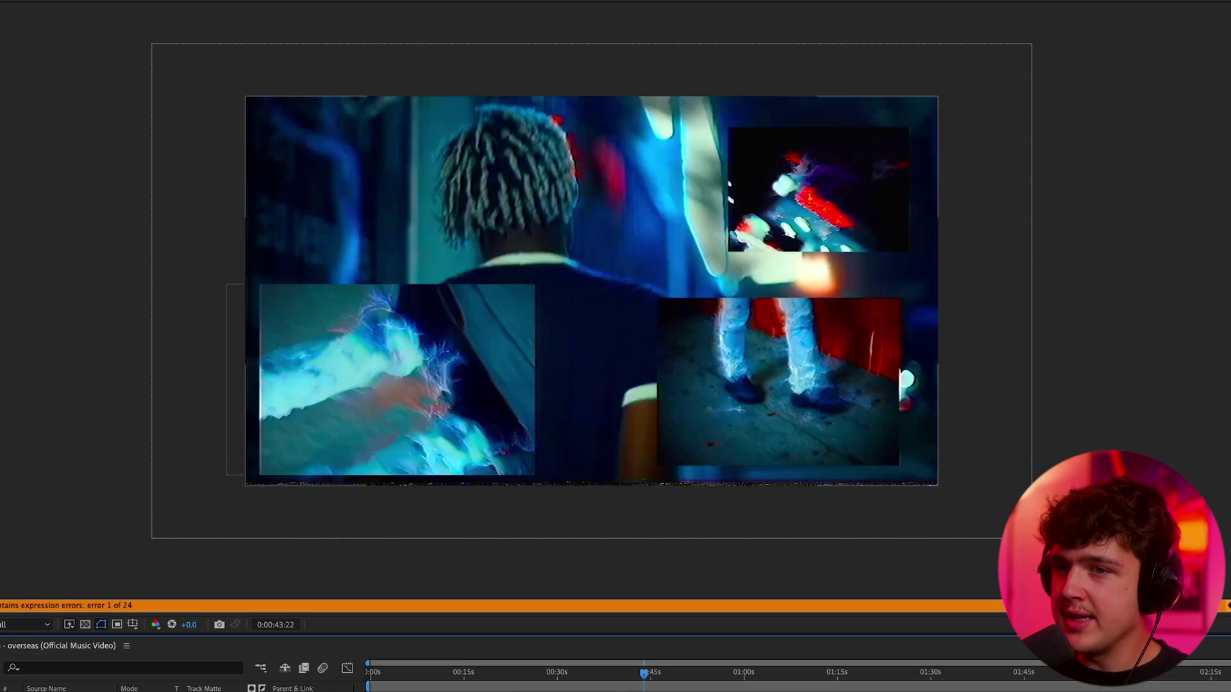
click(591, 291)
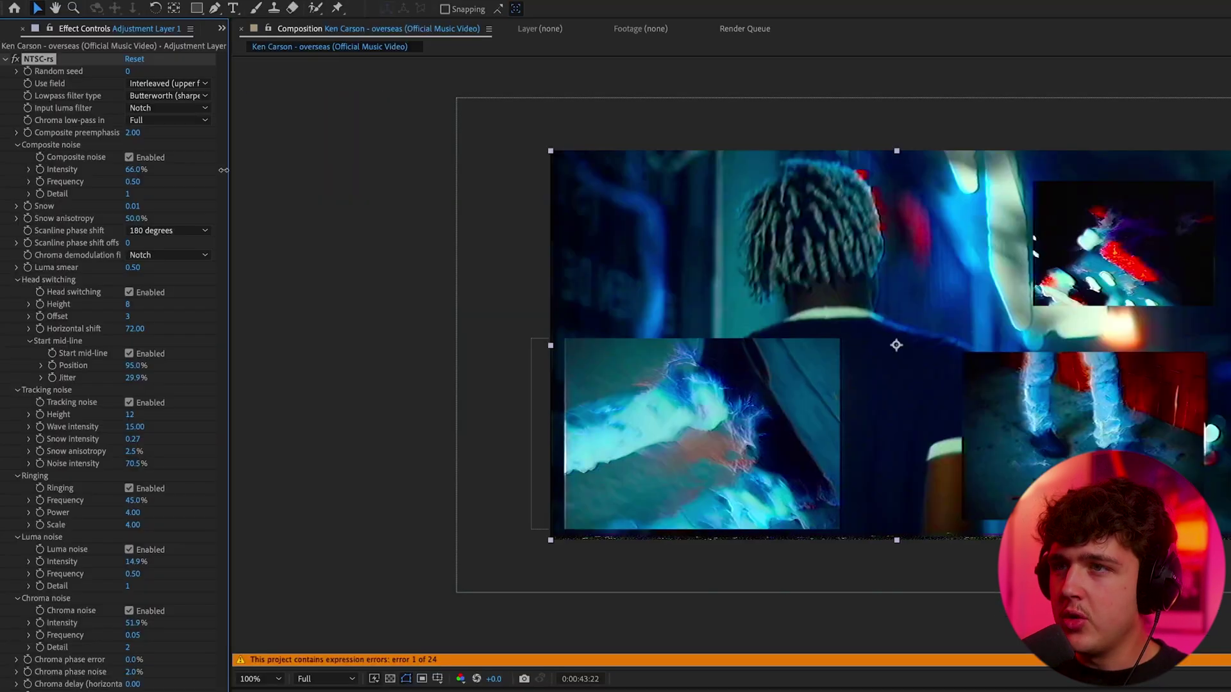
scroll(891, 282, up, 1)
drag(738, 463, 800, 424)
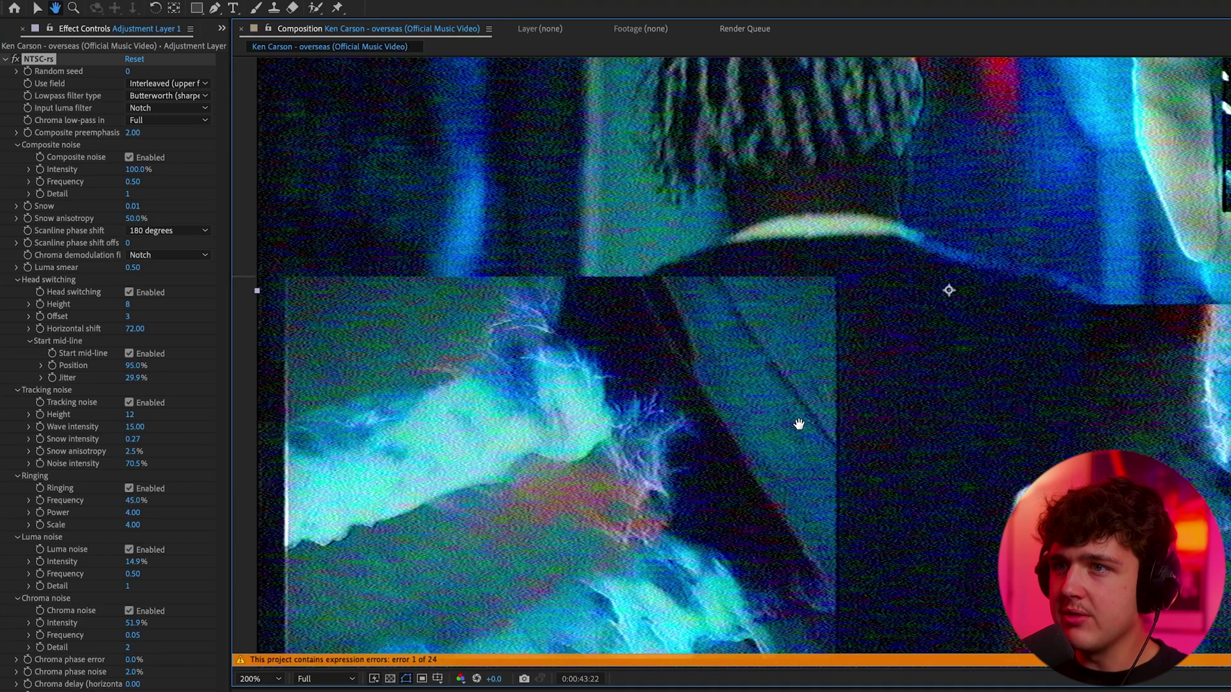
Set the NTSC-rs composite noise detail to 2 and disable the tracking noise.
drag(128, 194, 221, 194)
click(139, 192)
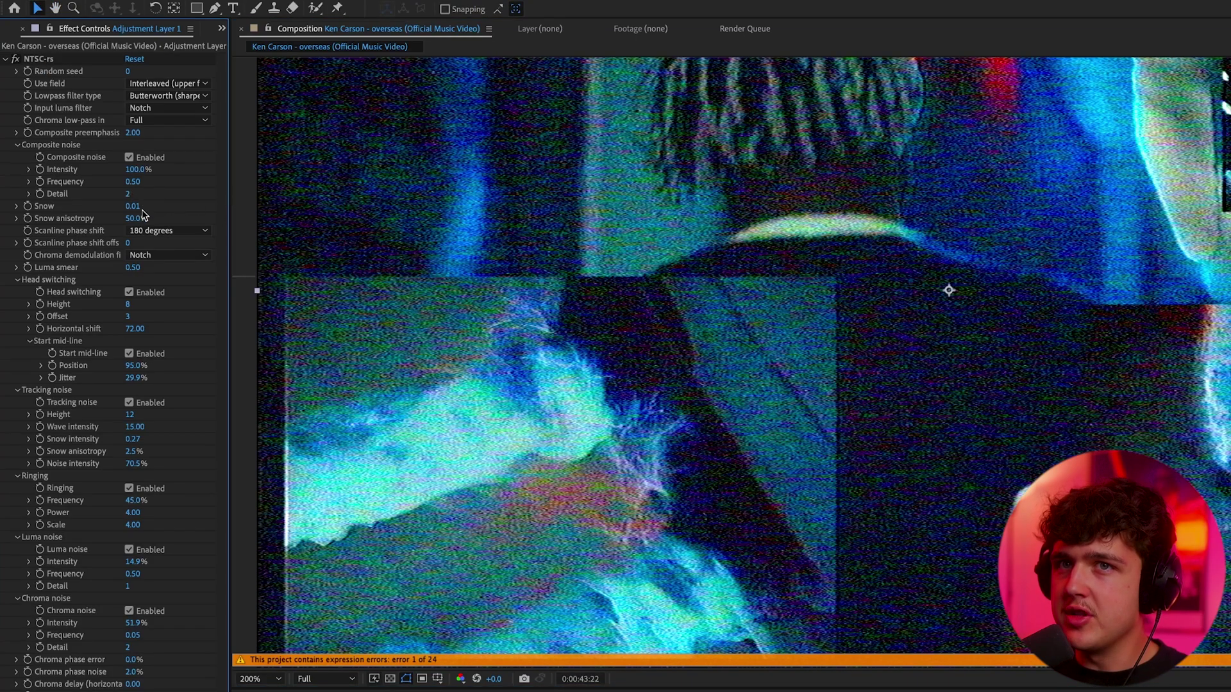
drag(142, 206, 139, 210)
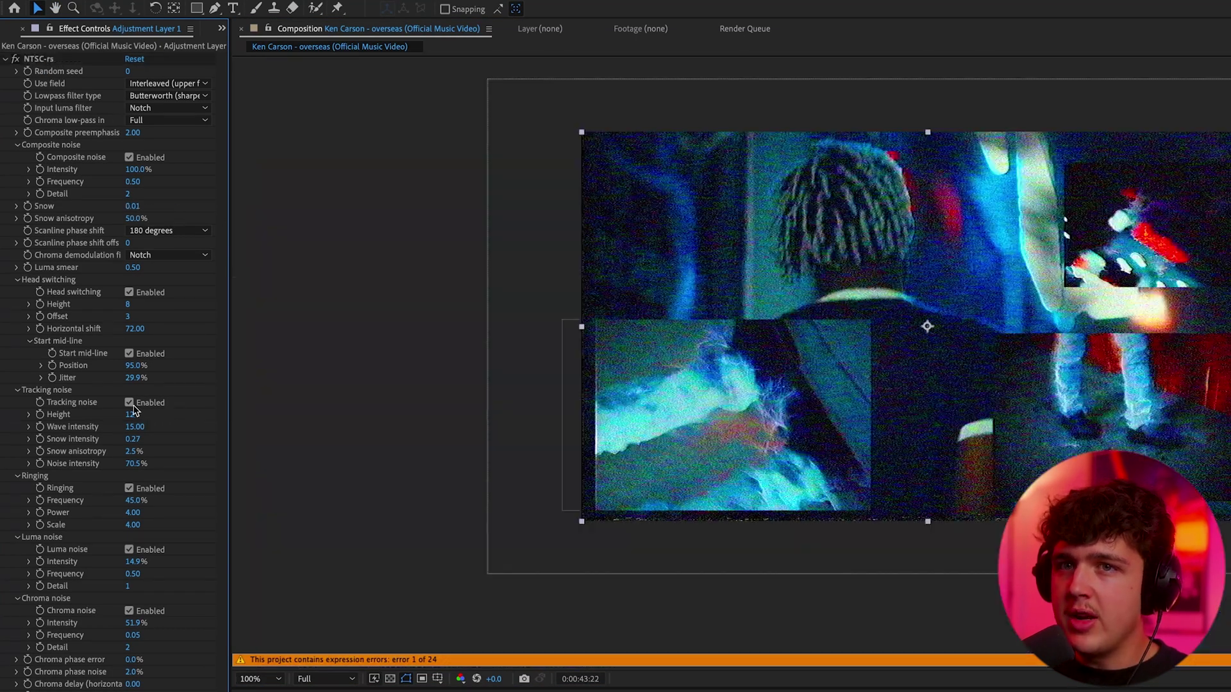
click(129, 402)
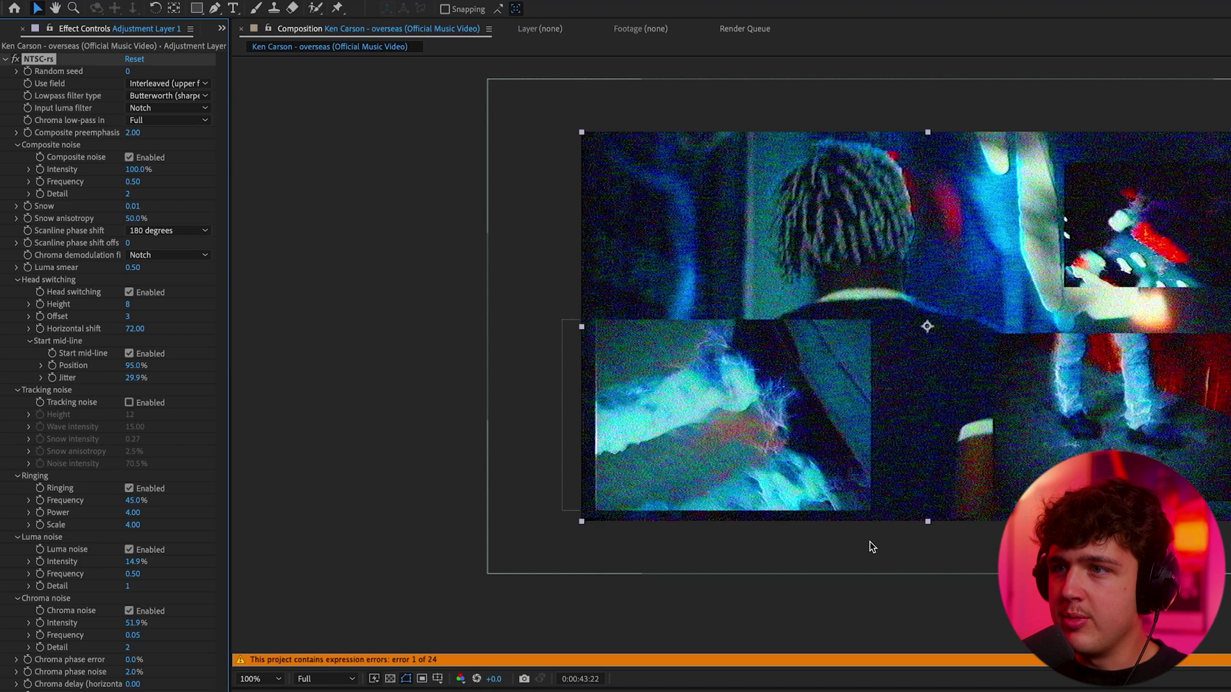
Enable the NTSC-rs tracking noise on the adjustment layer and set its height to 111.
click(129, 402)
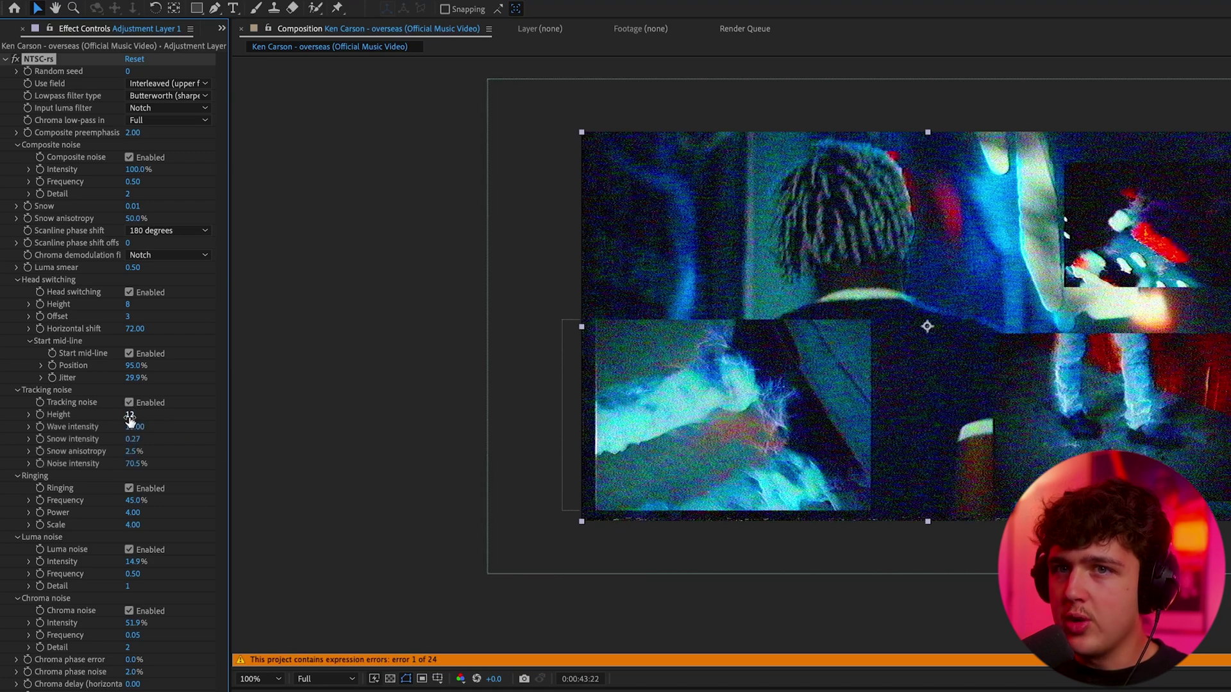
drag(152, 416, 321, 456)
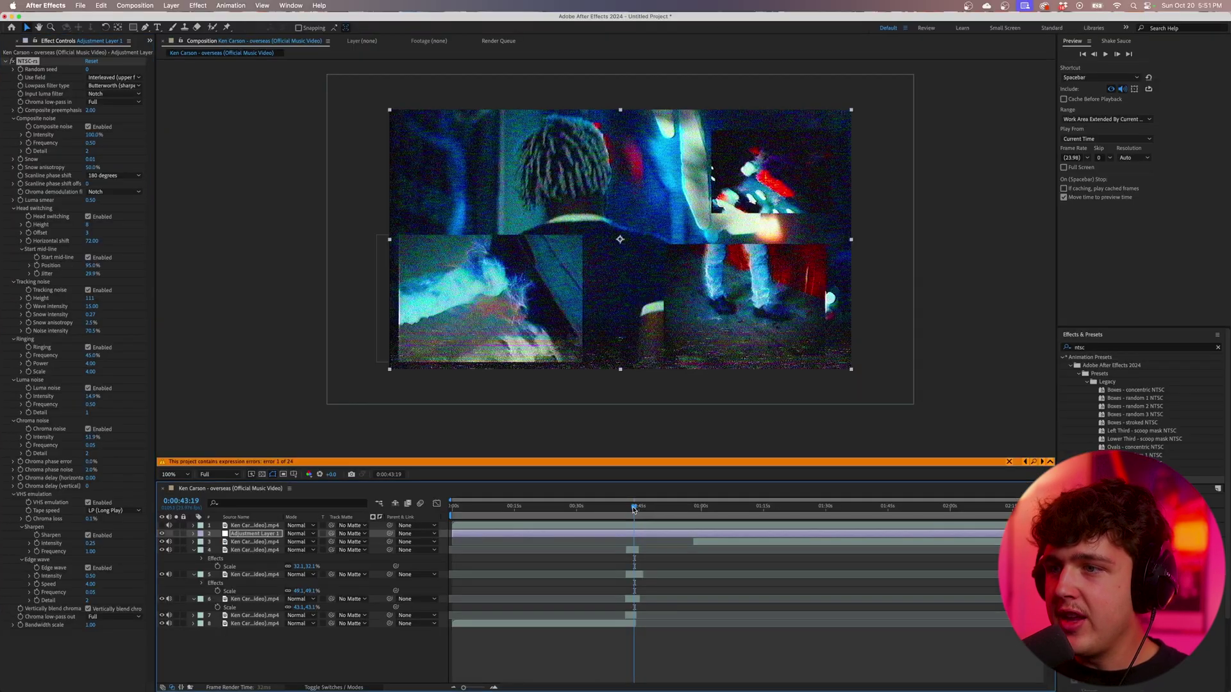
Mute the audio of every clip except the bottom one and play back the section with the small overlays.
drag(636, 508, 631, 509)
key(space)
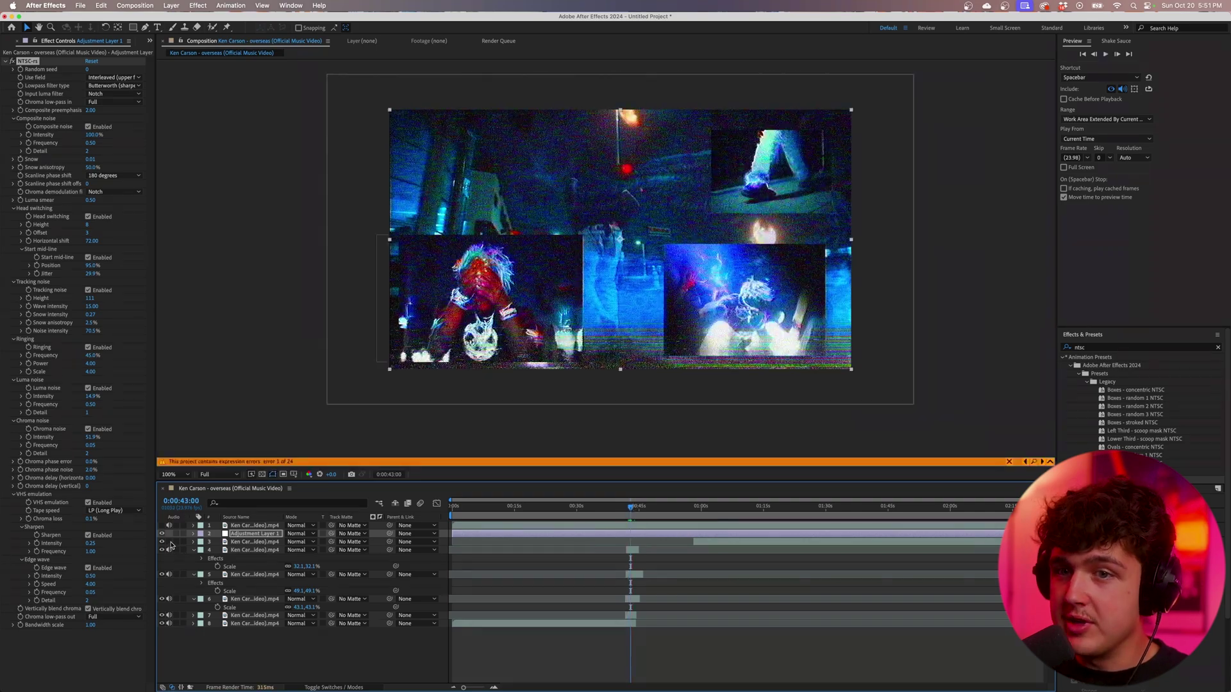
click(171, 580)
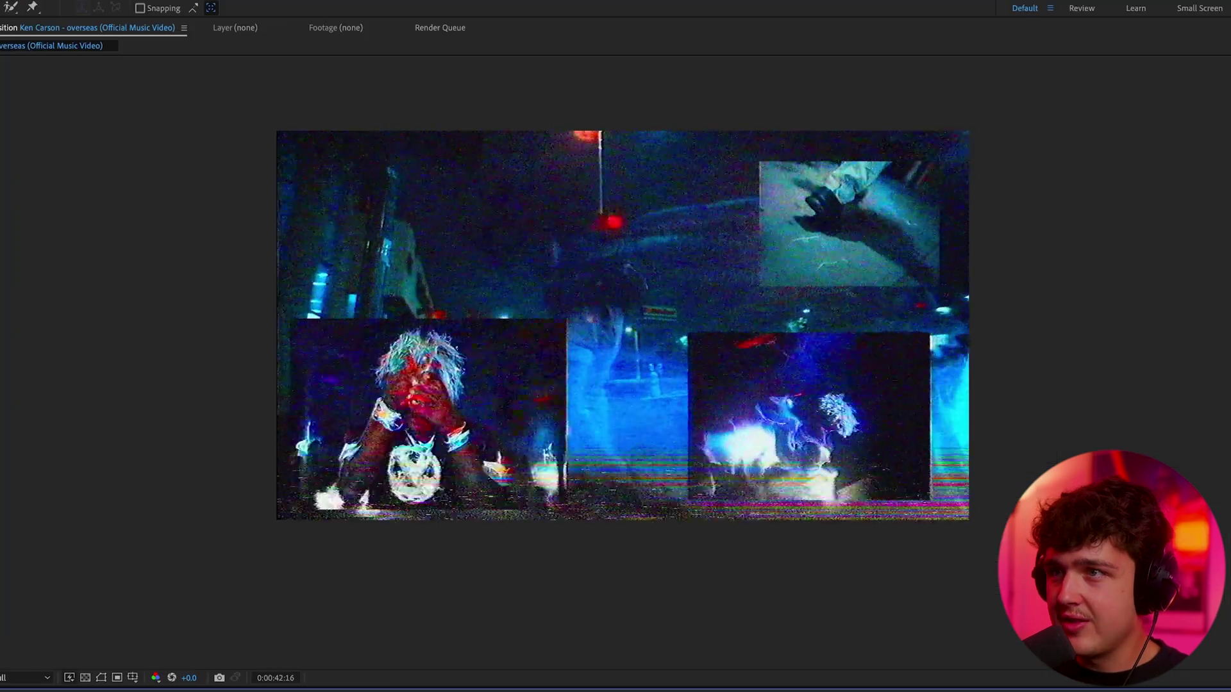
key(space)
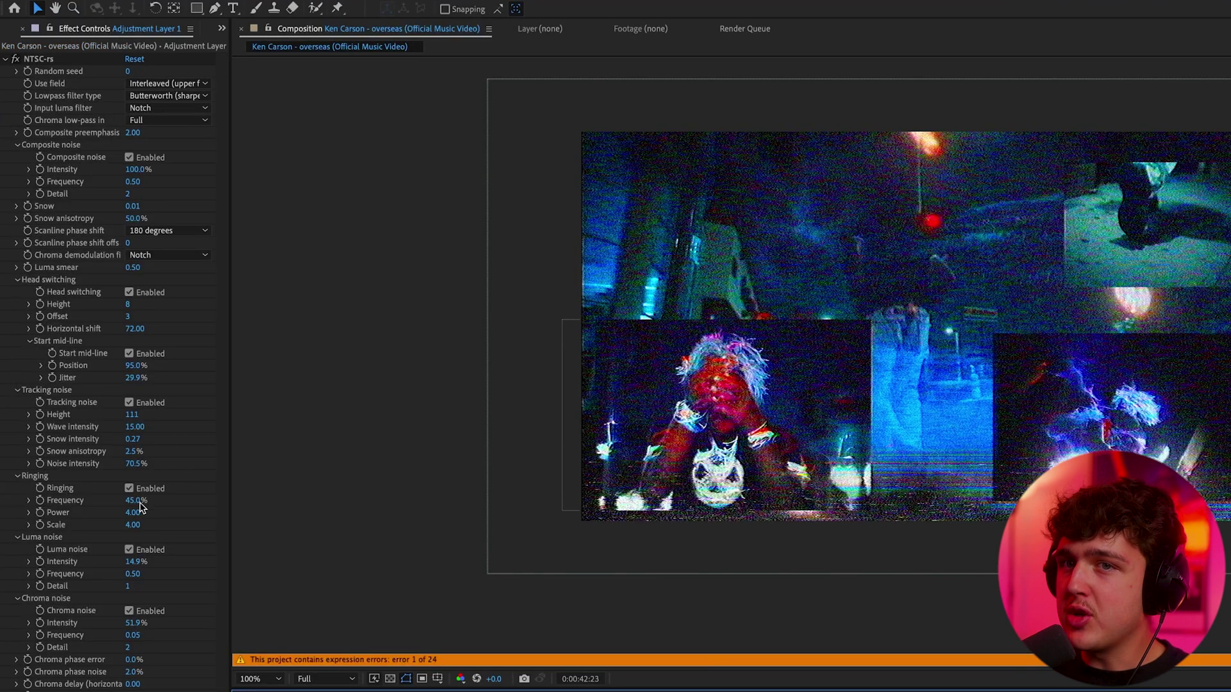
Try higher NTSC-rs ringing frequency and chroma noise frequency values on the adjustment layer, undoing each change.
drag(136, 502, 229, 501)
key(super+z)
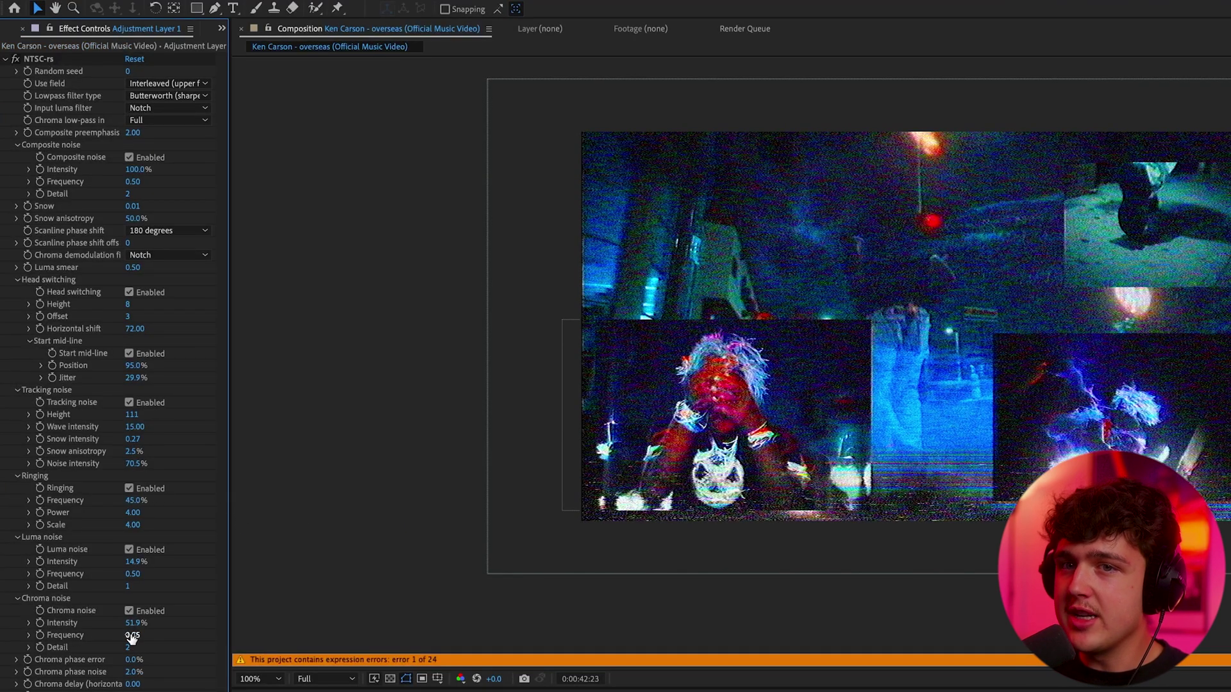
drag(131, 636, 227, 631)
key(super+z)
key(space)
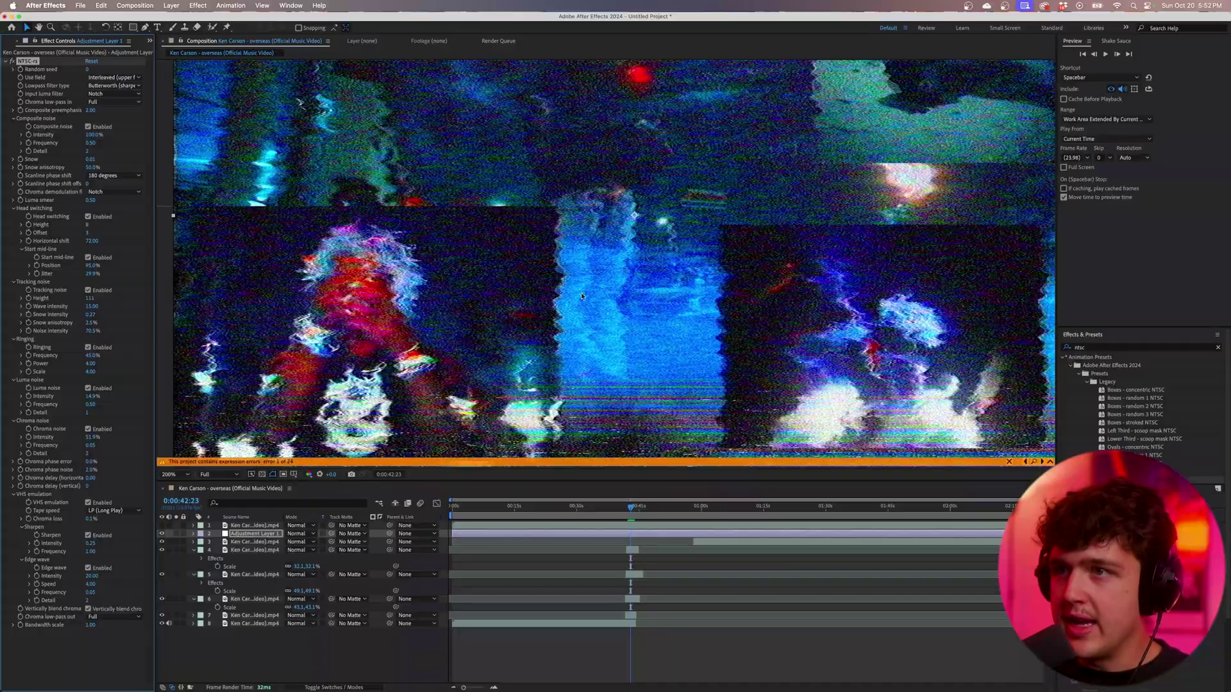
Undo the test changes to the NTSC-rs edge wave intensity and speed, and set the edge wave intensity to 5.30.
key(super+z)
drag(129, 614, 265, 608)
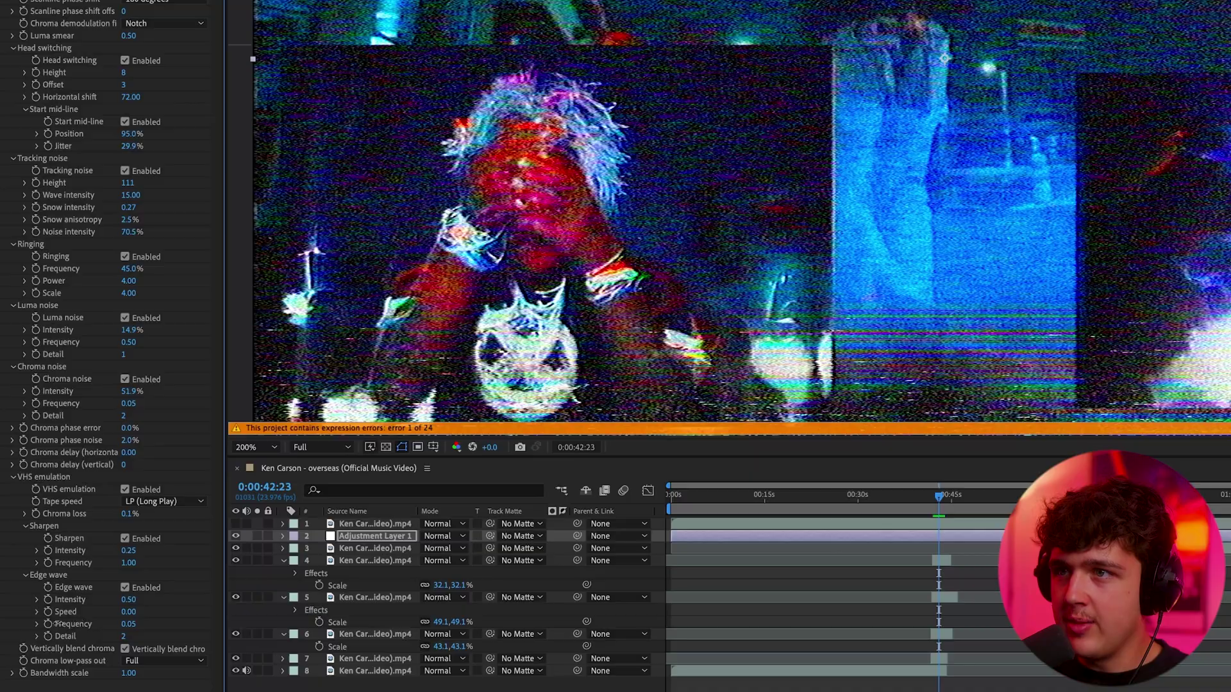
key(ctrl+z)
drag(127, 636, 142, 637)
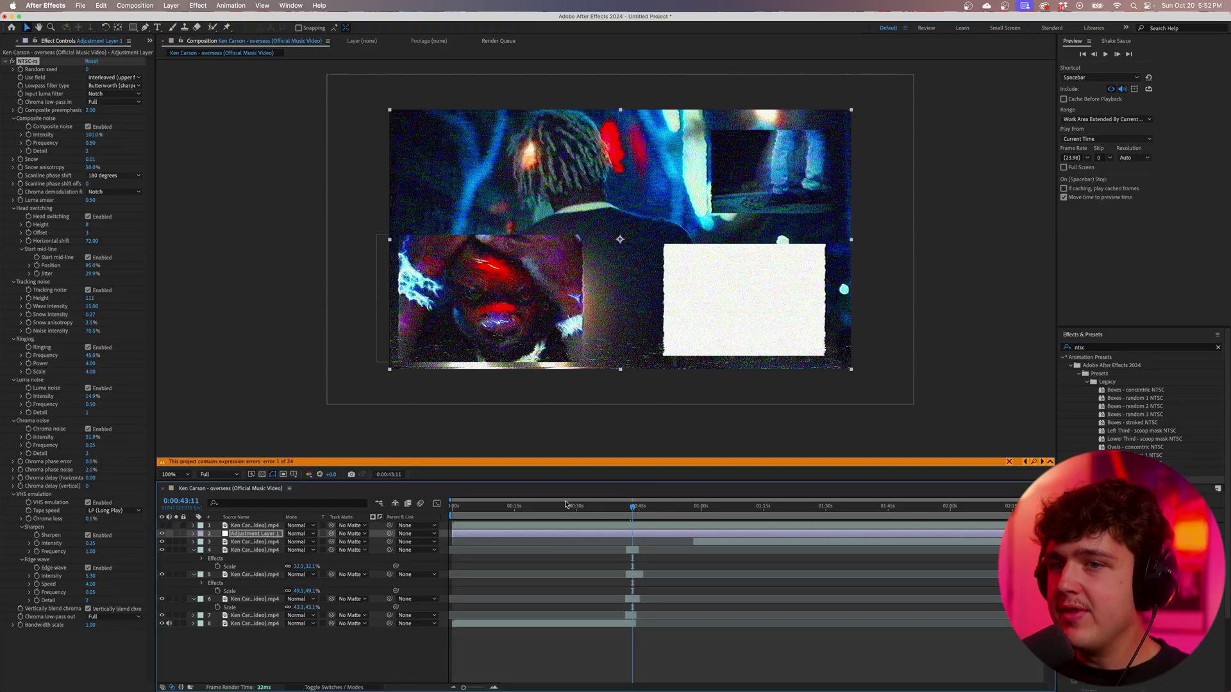
Search the effects for "signal", apply Signal to the adjustment layer and place it below NTSC-rs.
click(1107, 348)
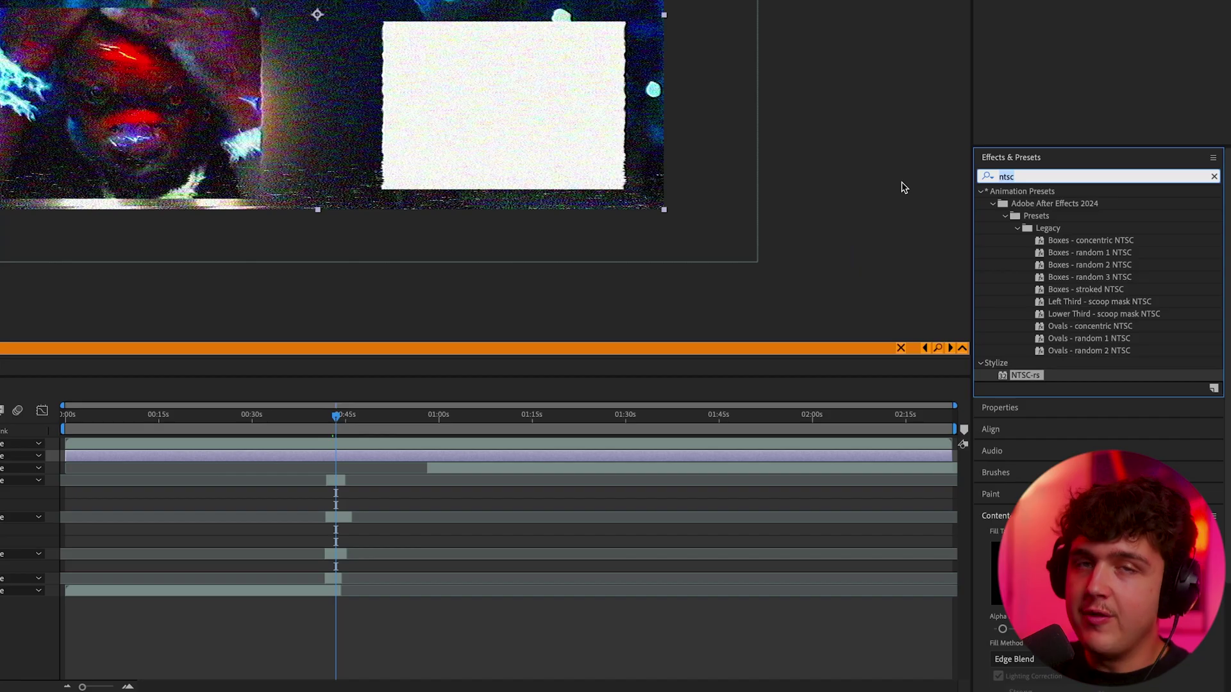
text(signal)
drag(1015, 207, 49, 60)
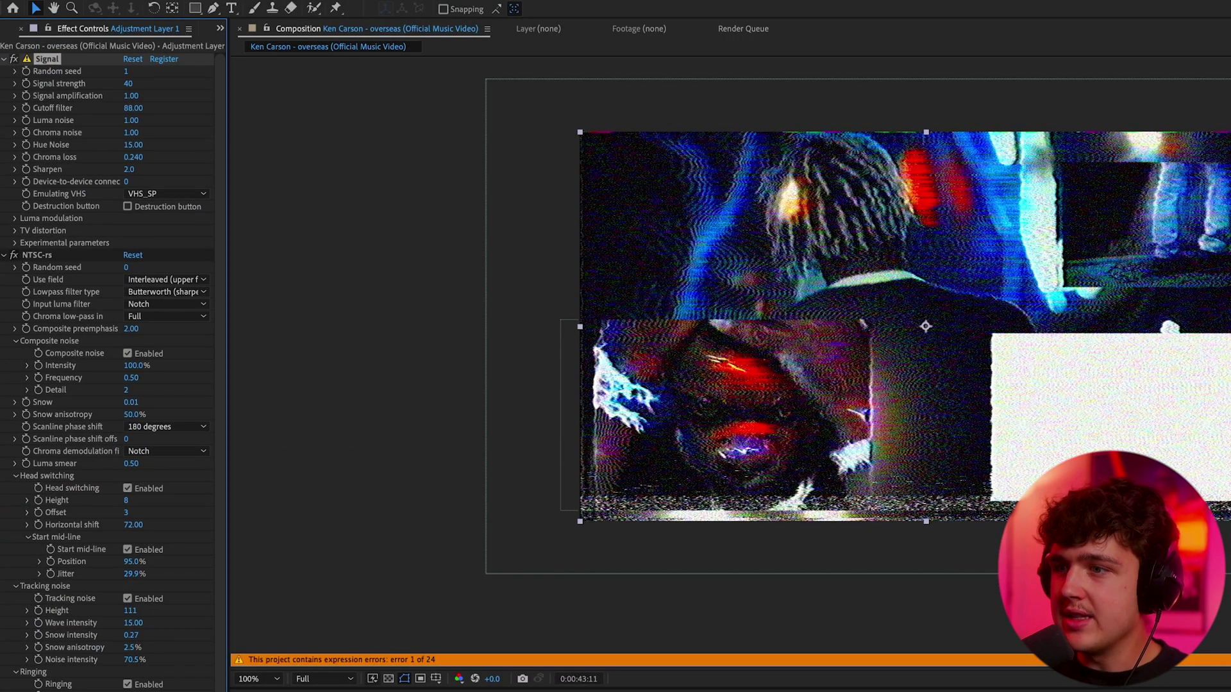
drag(641, 691, 653, 691)
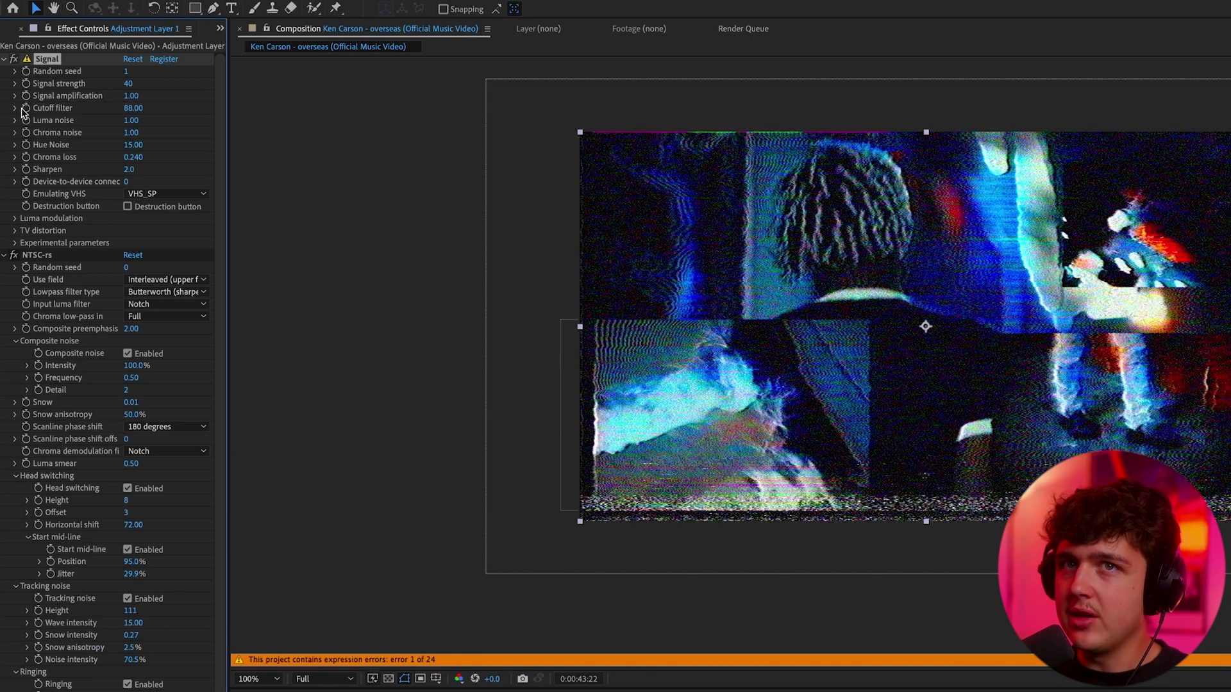
click(3, 58)
drag(15, 73, 19, 55)
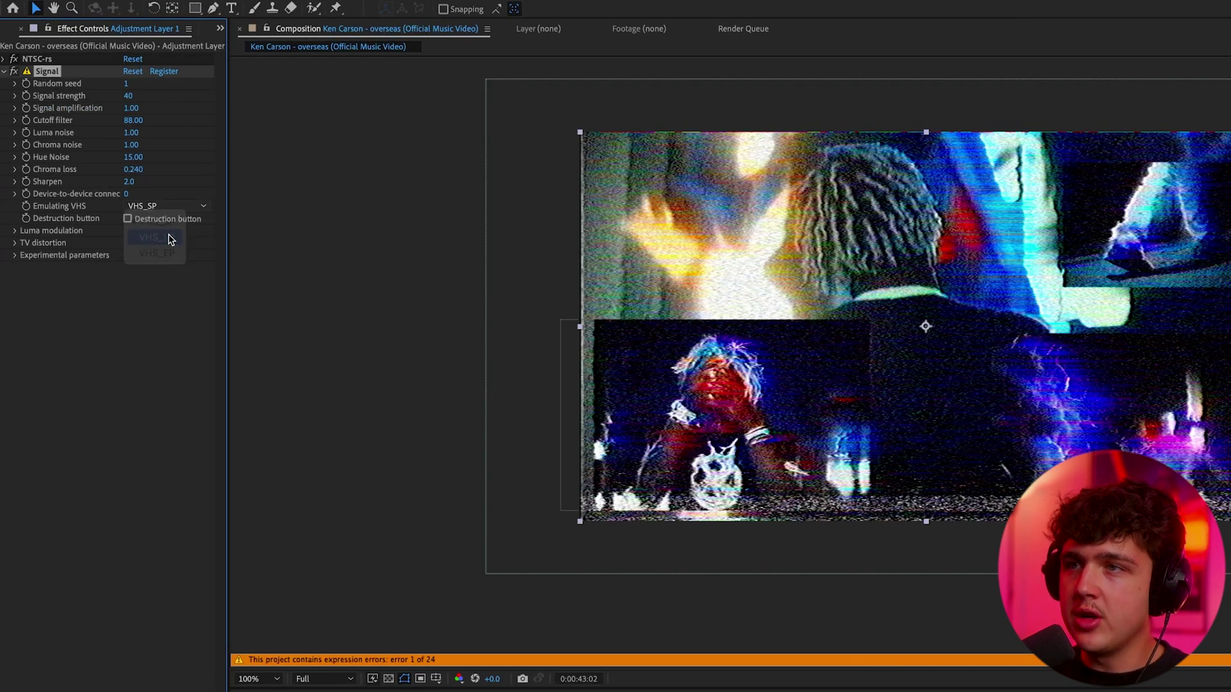
Test Signal's destruction option on and off, and set its cutoff filter to 7088.
click(127, 220)
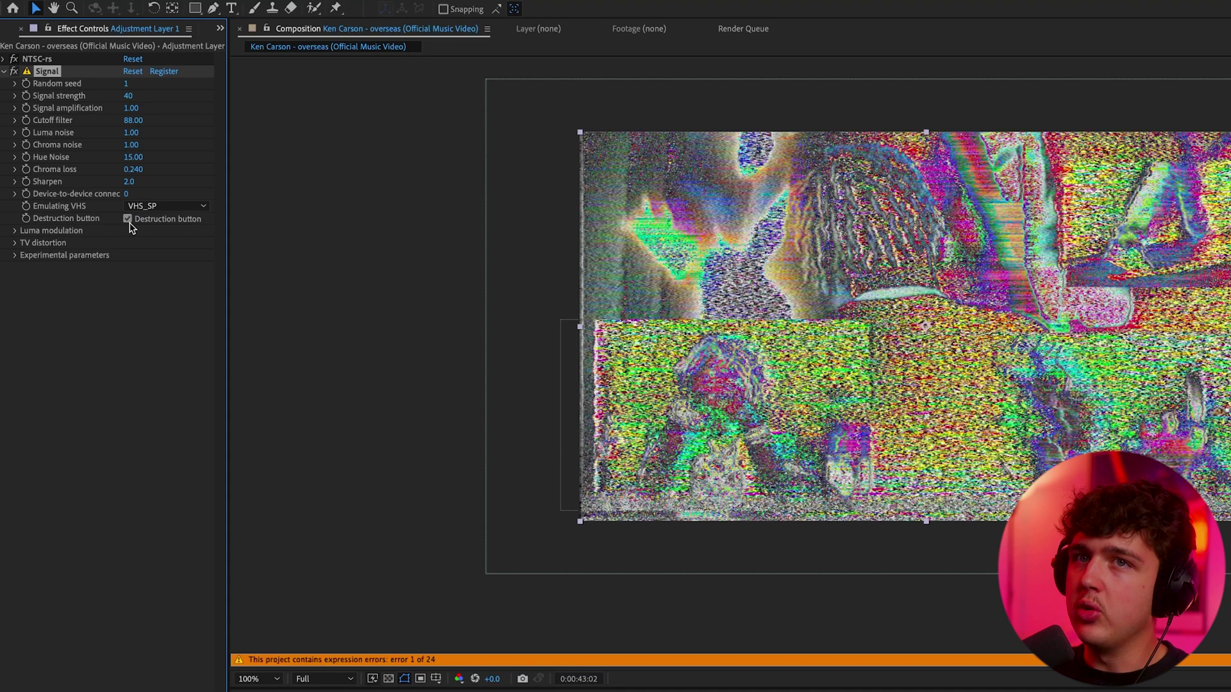
click(127, 219)
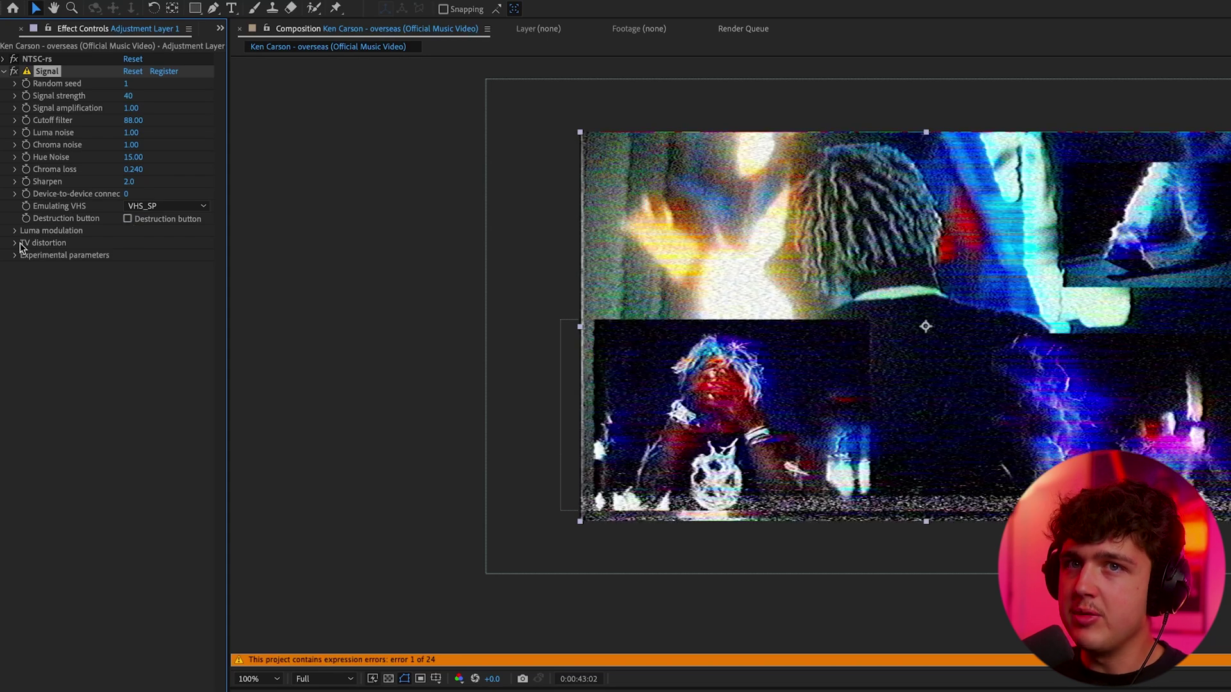
click(16, 242)
click(15, 304)
mouse_move(141, 119)
mouse_down()
mouse_move(182, 118)
mouse_move(132, 107)
mouse_up()
drag(631, 508, 630, 509)
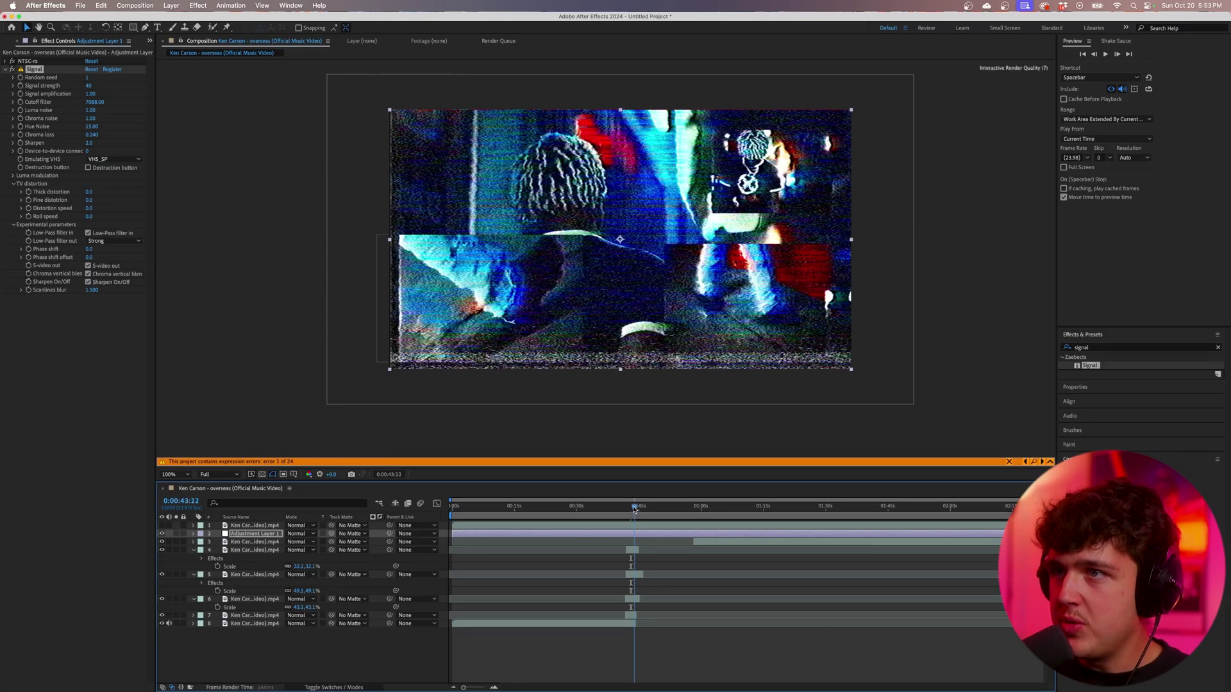
Apply the Noise effect to the adjustment layer at 61%, trying it above NTSC-rs and returning it below Signal.
key(super+5)
text(noise)
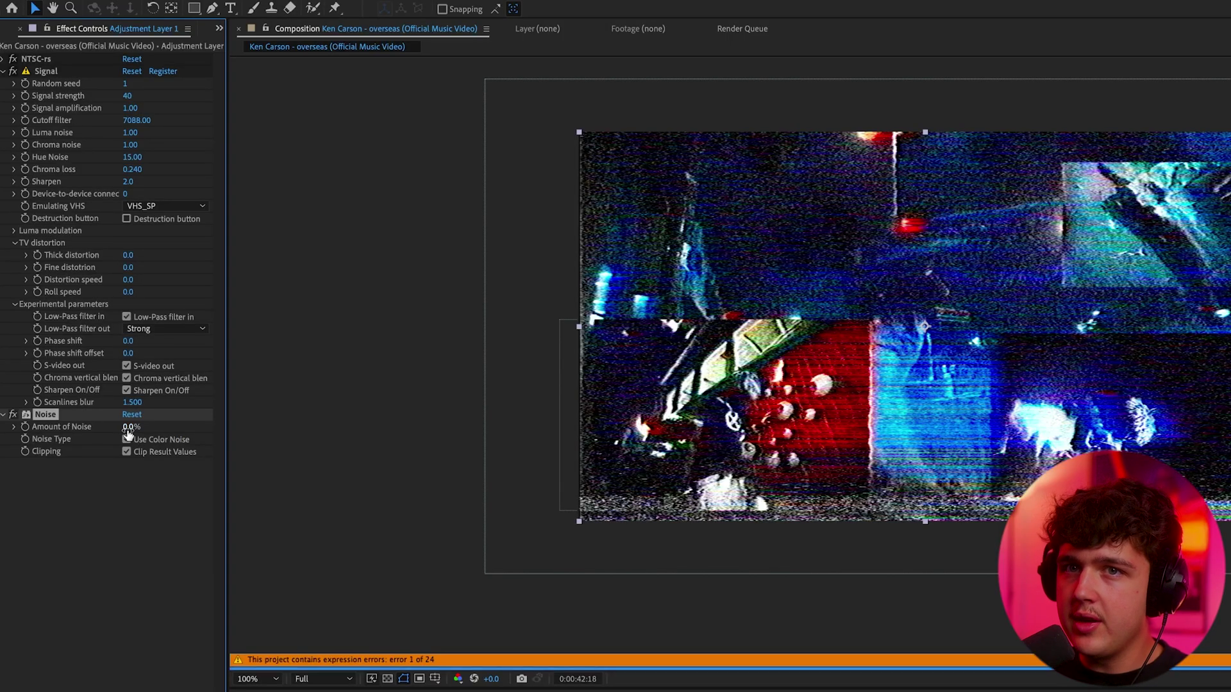
drag(127, 430, 174, 431)
drag(34, 298, 30, 59)
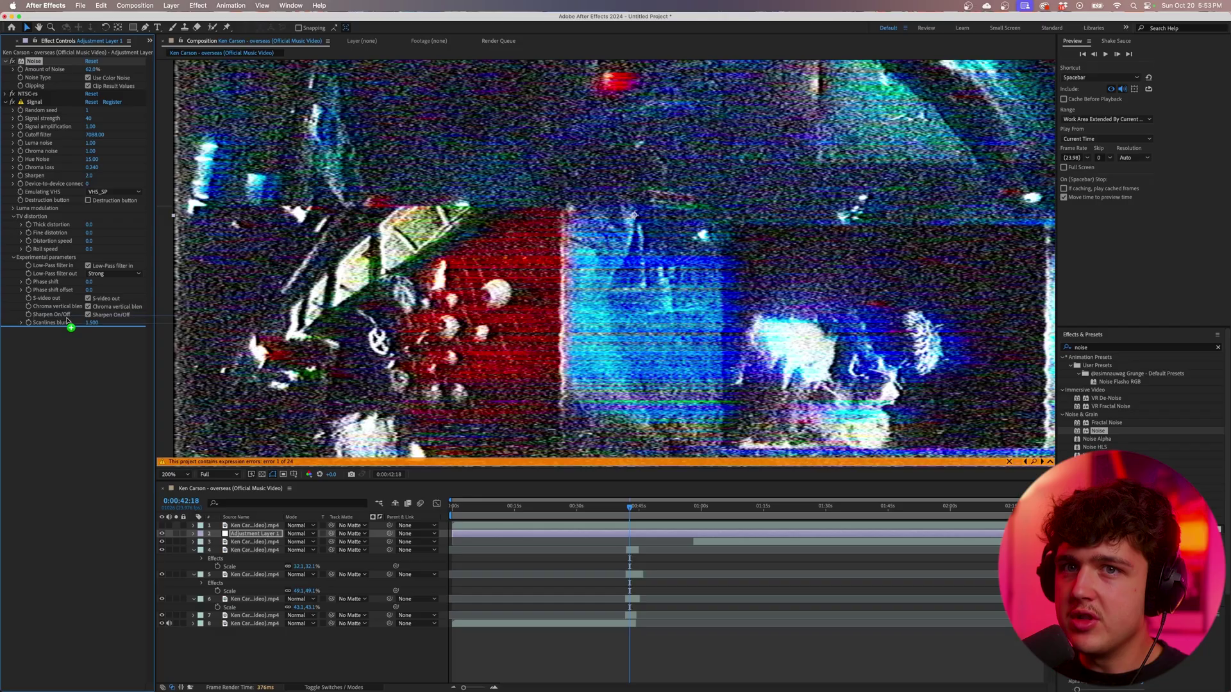
drag(67, 321, 68, 323)
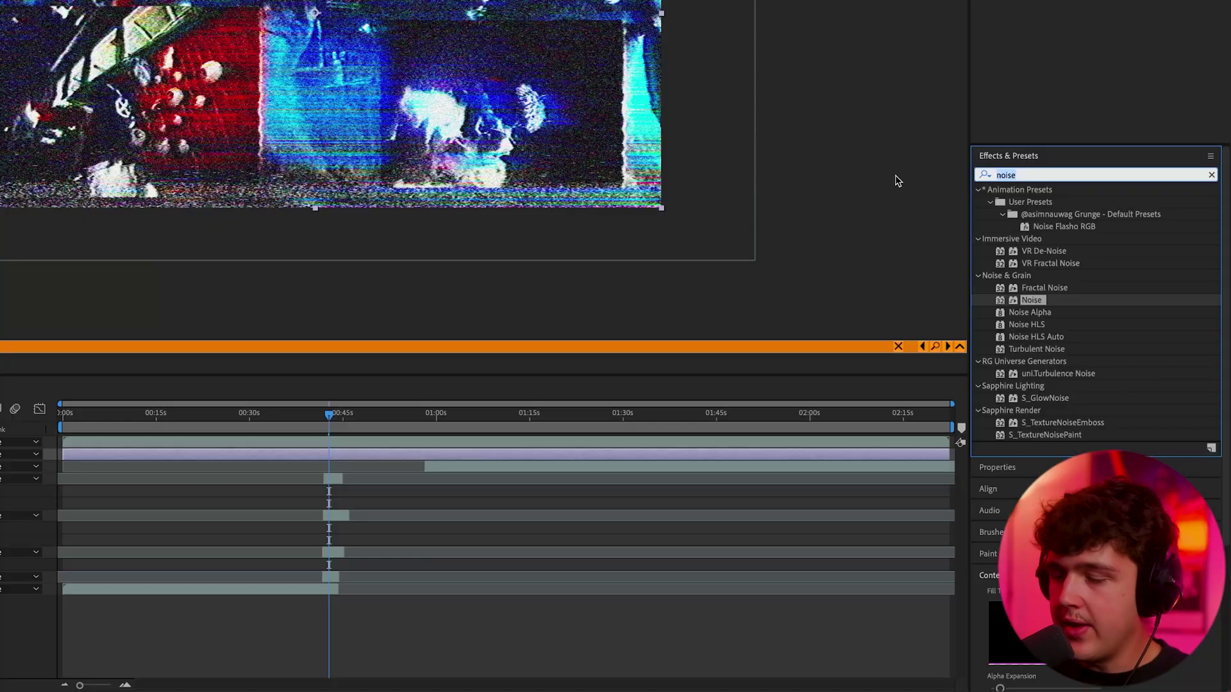
Create a second adjustment layer directly above the first one and apply the Lumetri Color effect to it.
click(1140, 347)
text(lume)
drag(1025, 203, 83, 62)
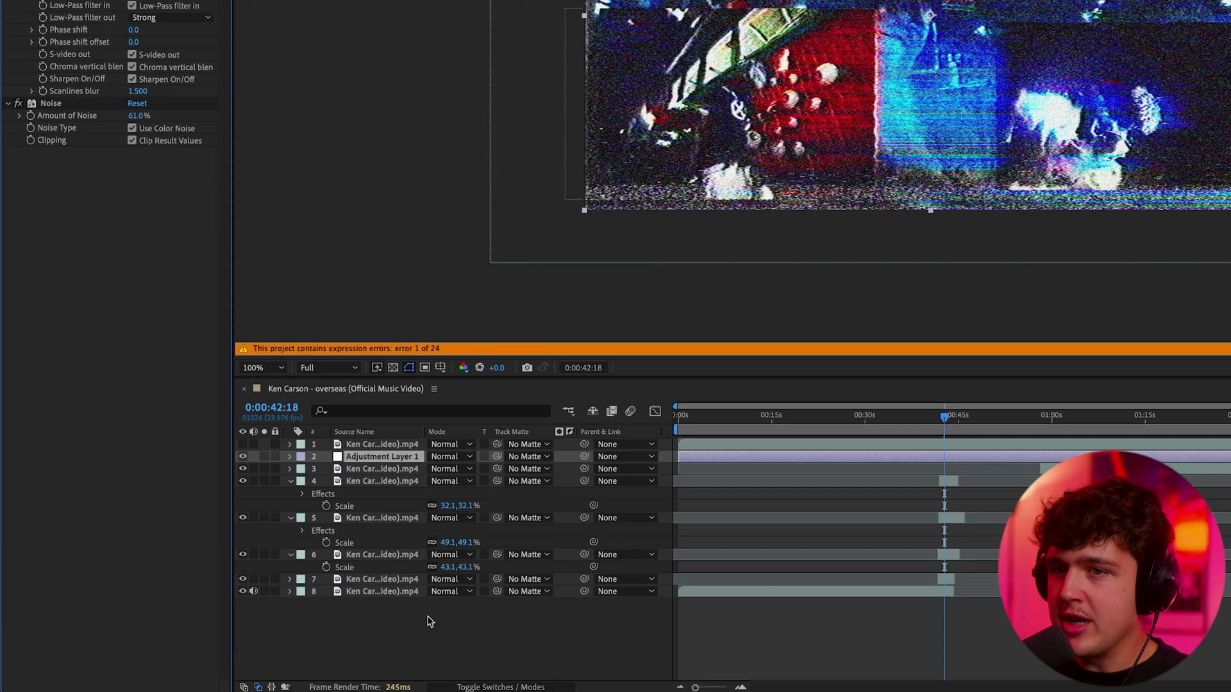
right_click(400, 625)
mouse_move(449, 505)
click(643, 625)
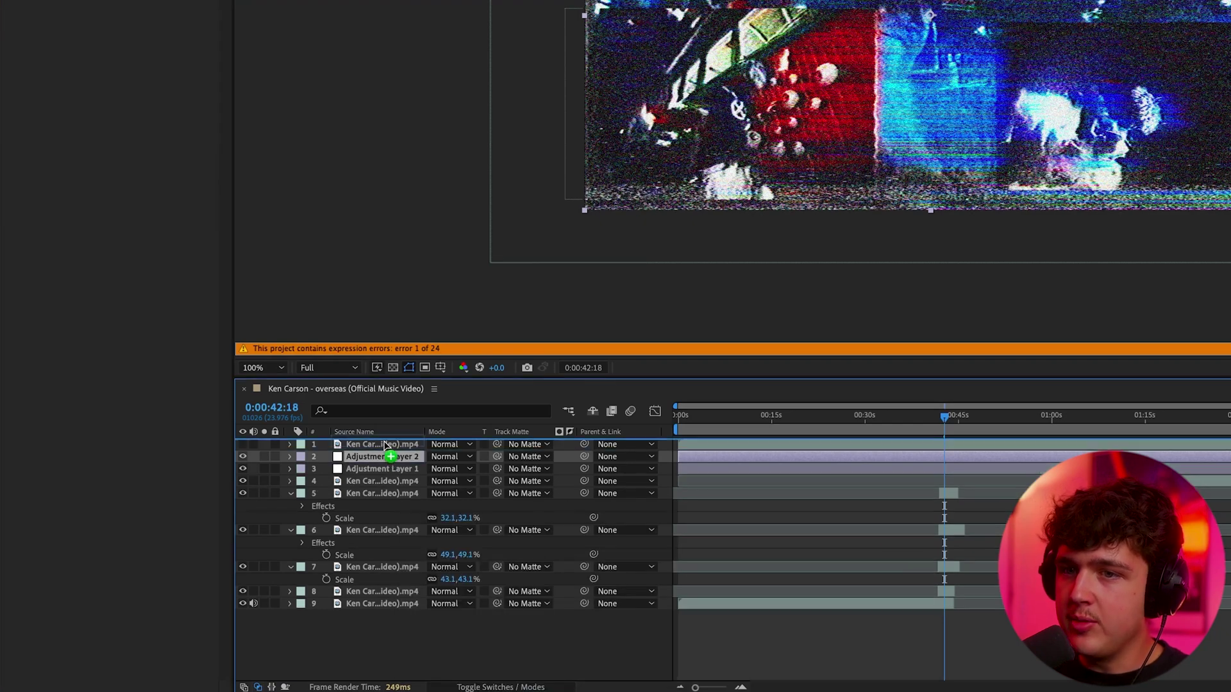
drag(411, 444, 408, 463)
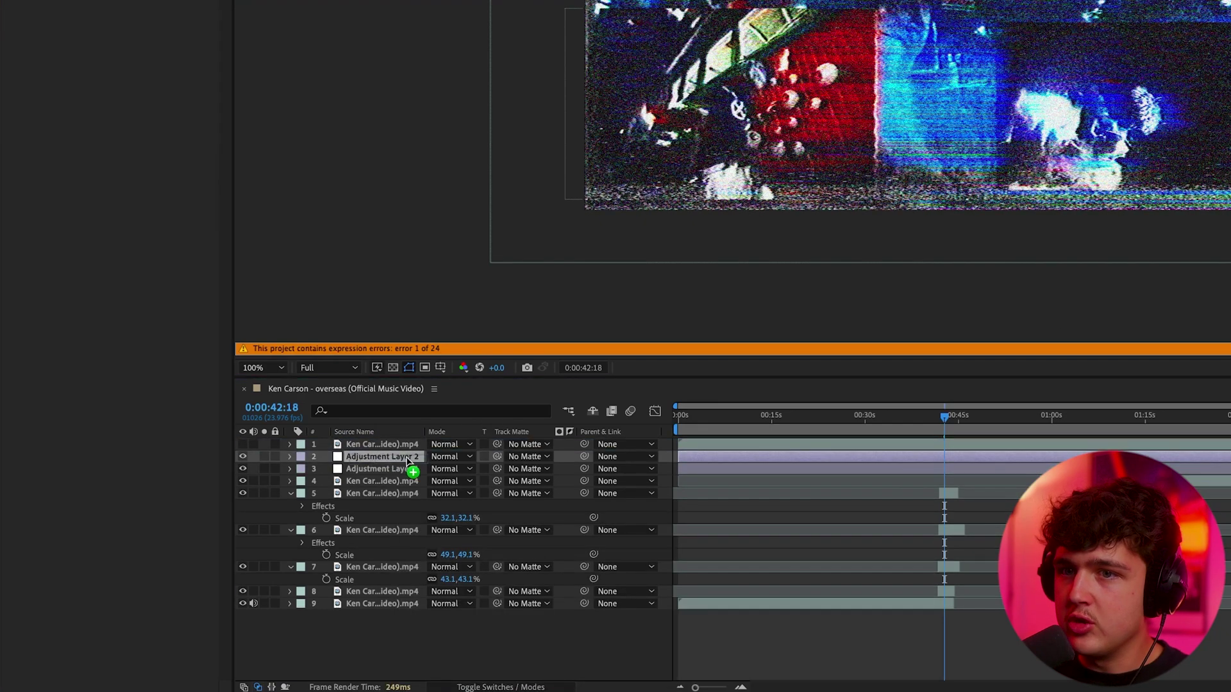
click(243, 445)
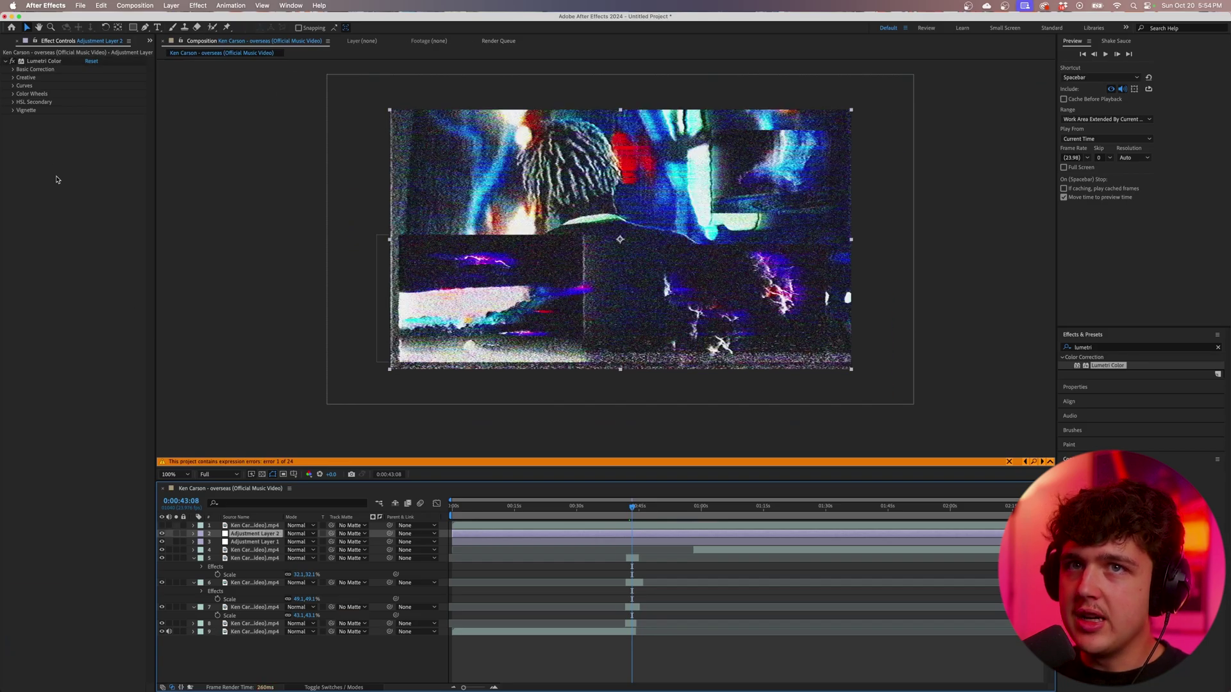
Set Lumetri Color's saturation to 72, contrast to 100, whites to -39 and blacks to -42, and go to 0:00:51:02.
click(18, 69)
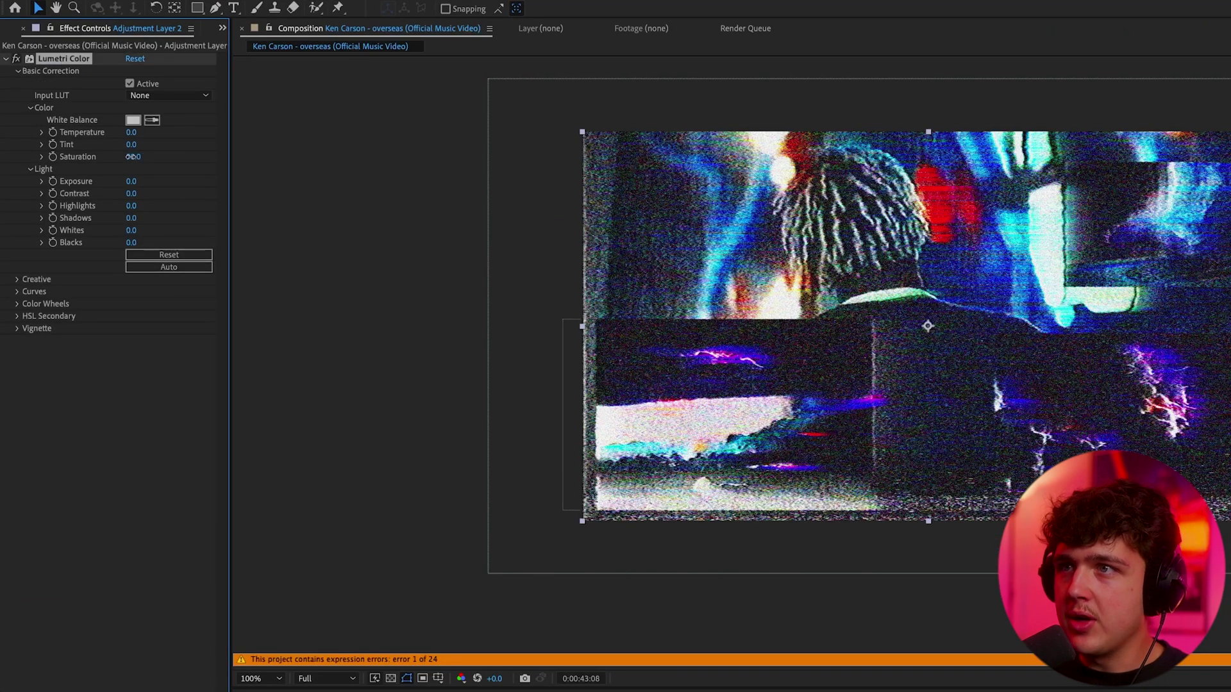
drag(131, 157, 116, 156)
drag(214, 191, 212, 191)
drag(131, 230, 103, 226)
drag(178, 144, 105, 155)
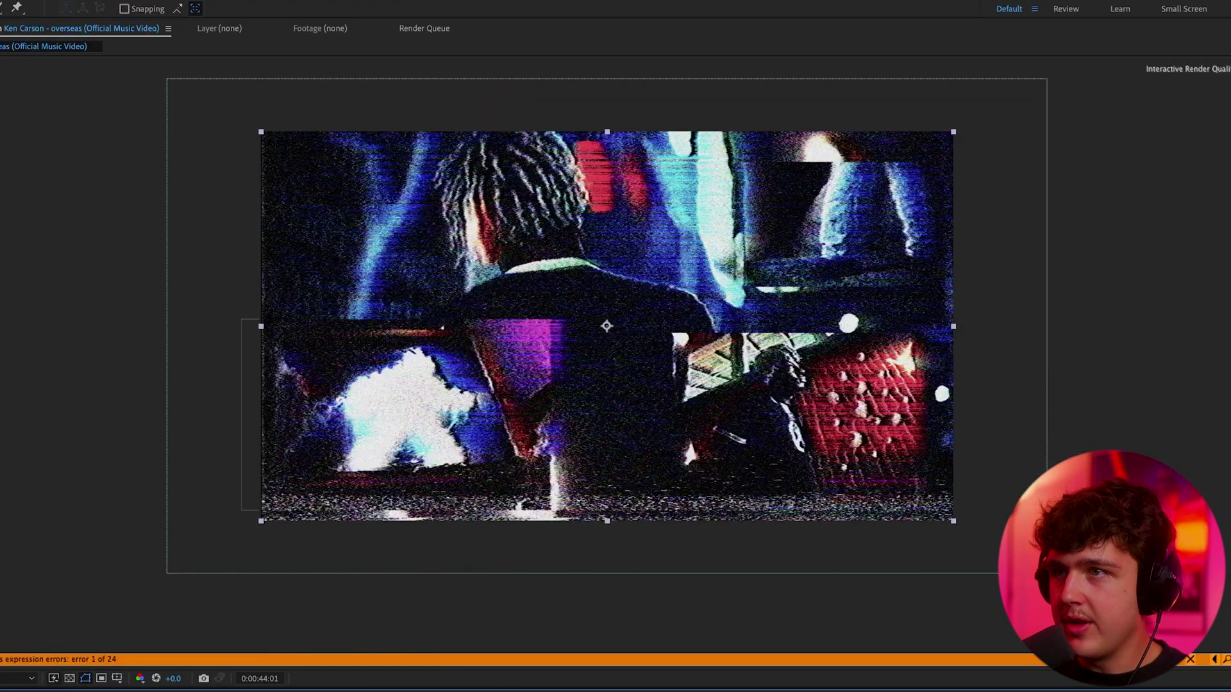
drag(662, 270, 665, 324)
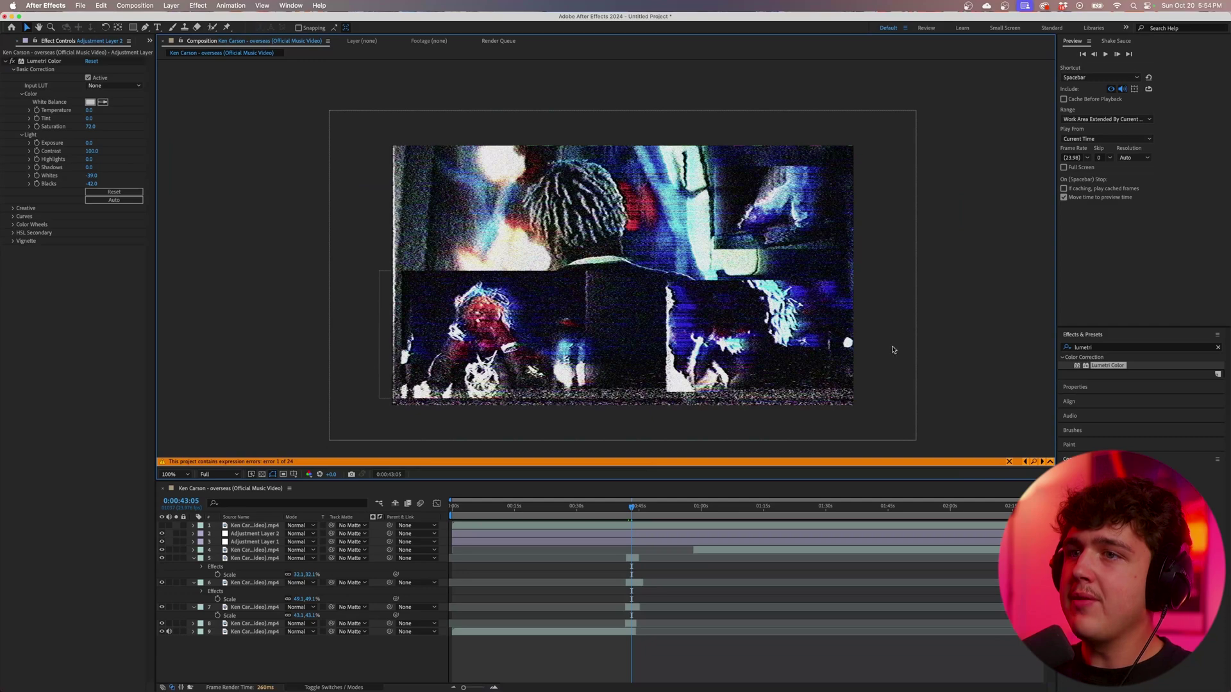
click(664, 504)
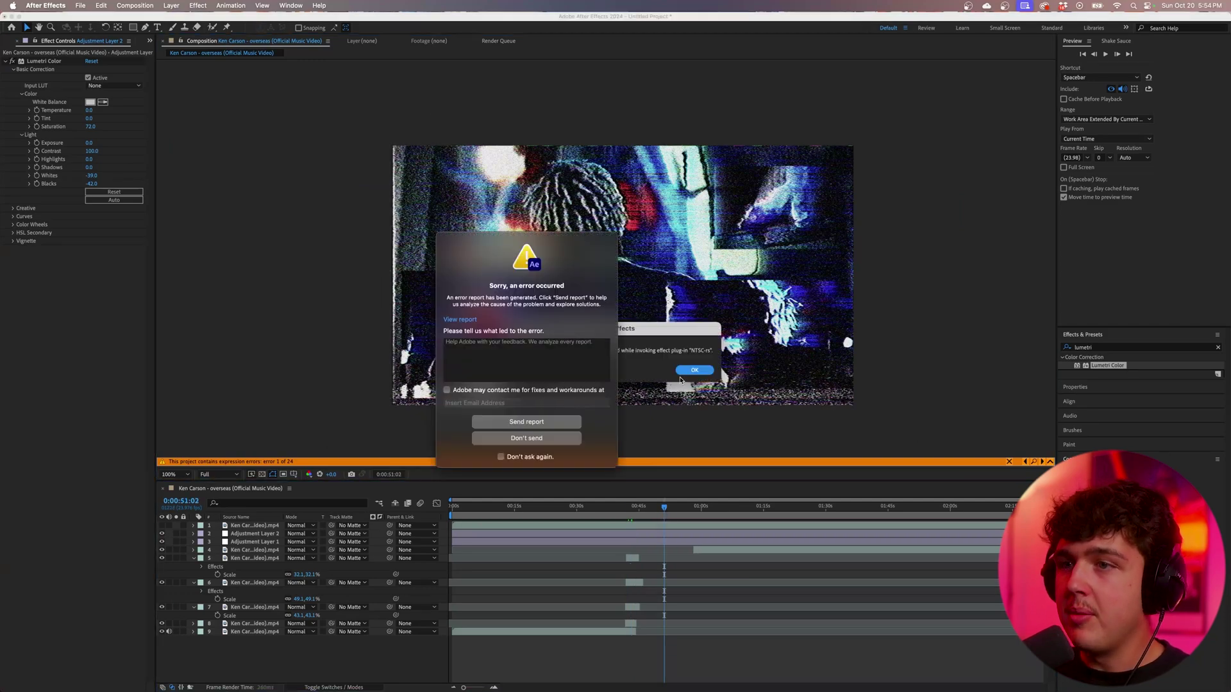
Dismiss the error report without sending it and relaunch After Effects.
click(526, 438)
mouse_move(586, 690)
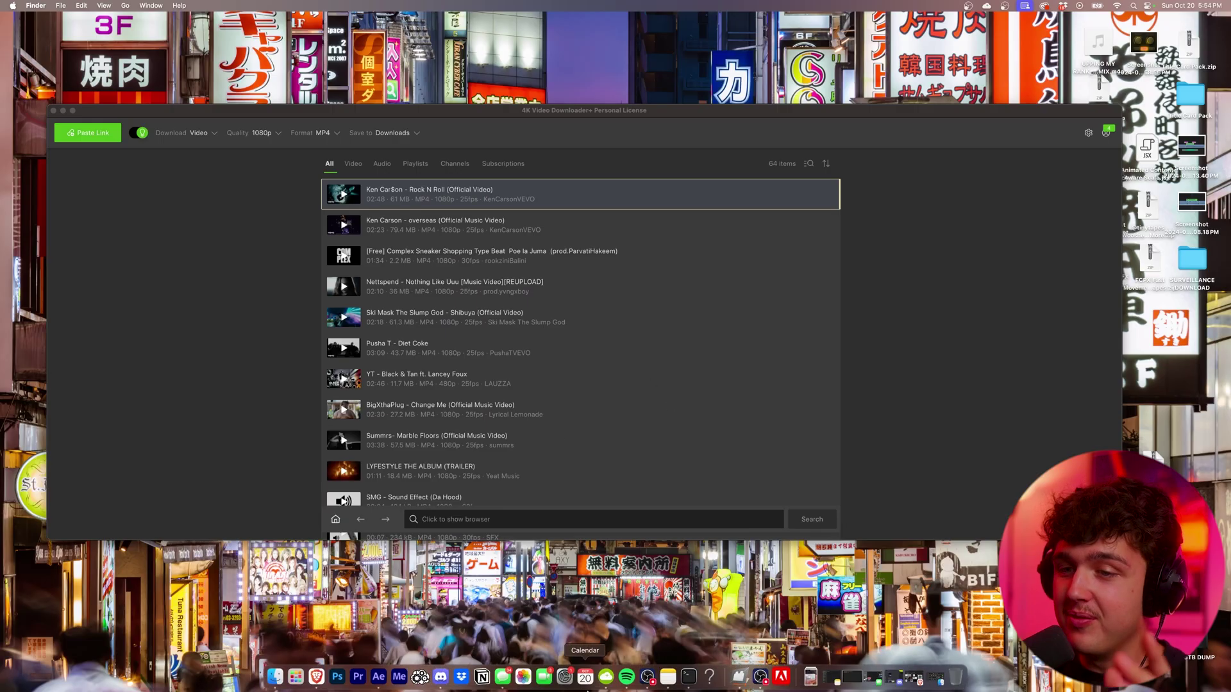
click(381, 685)
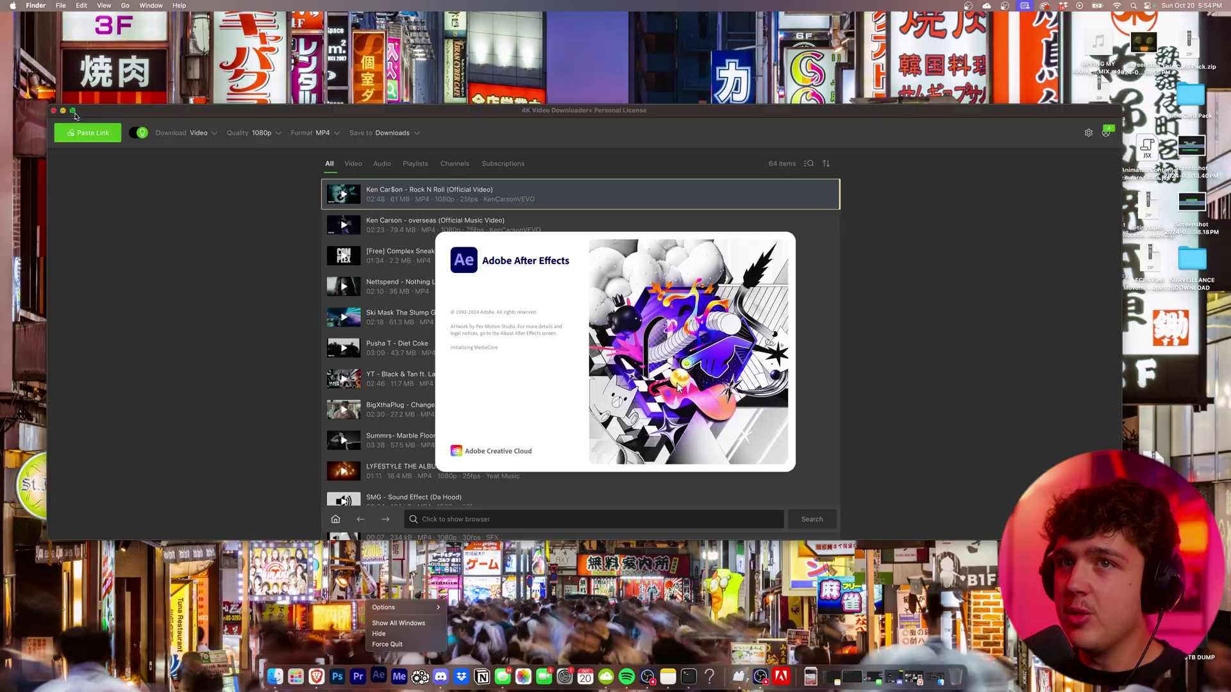